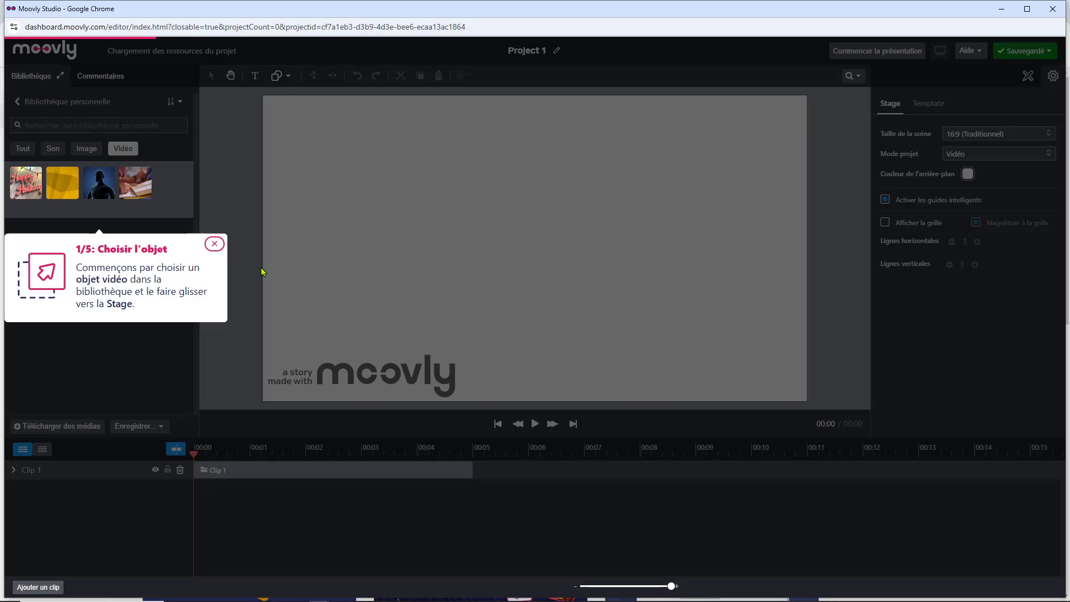
Close the introductory tour and import f0t0936.jpg from the 0 Tofs folder into the personal library.
{"action": "left_click", "coordinate": [215, 243]}
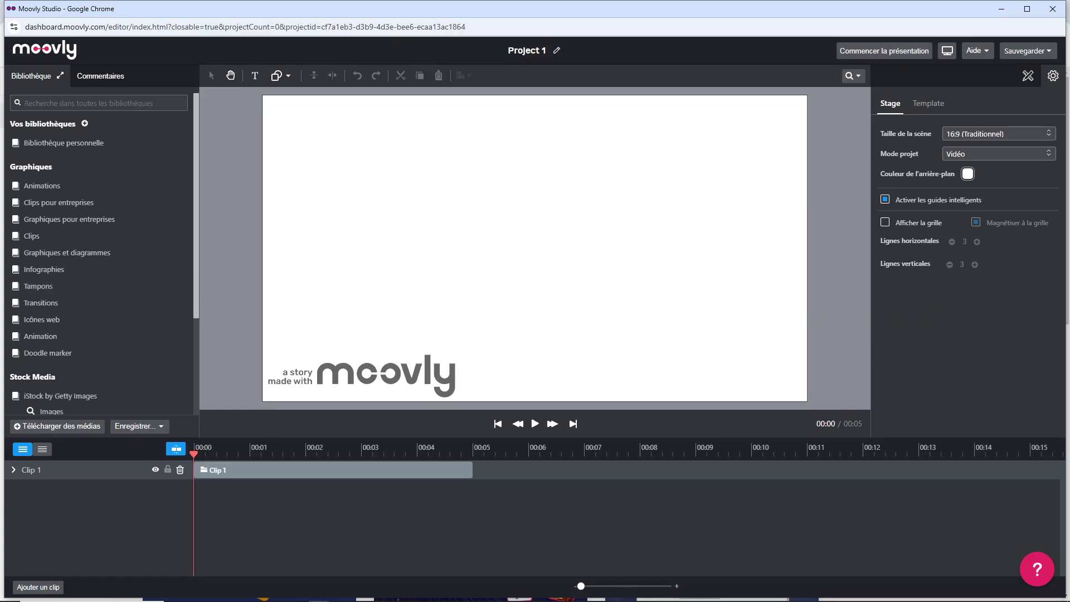
{"action": "key", "text": "alt+Tab"}
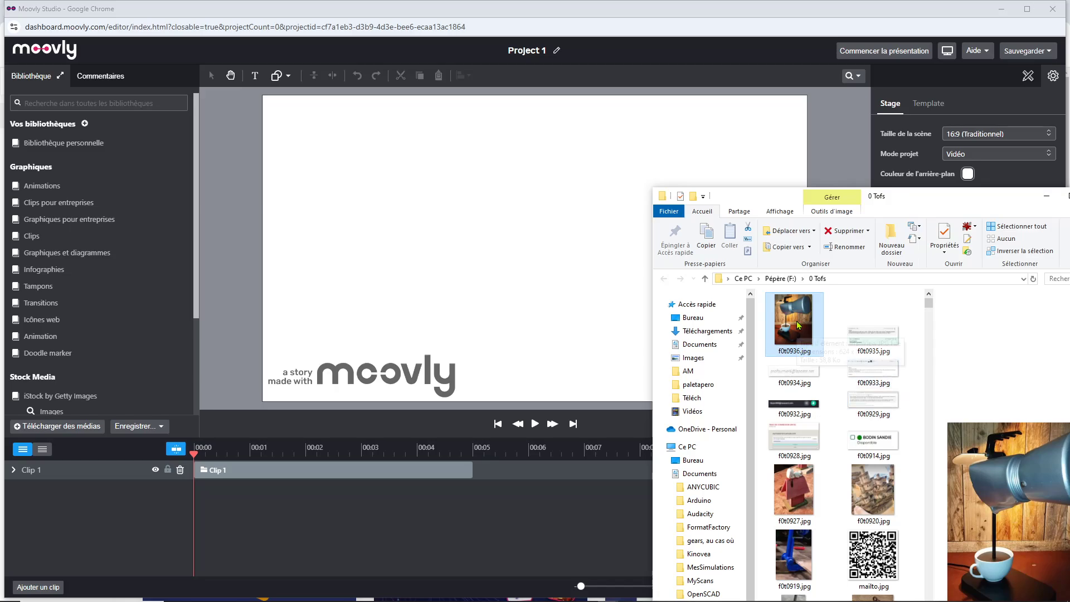
{"action": "left_click_drag", "start_coordinate": [767, 353], "coordinate": [486, 251]}
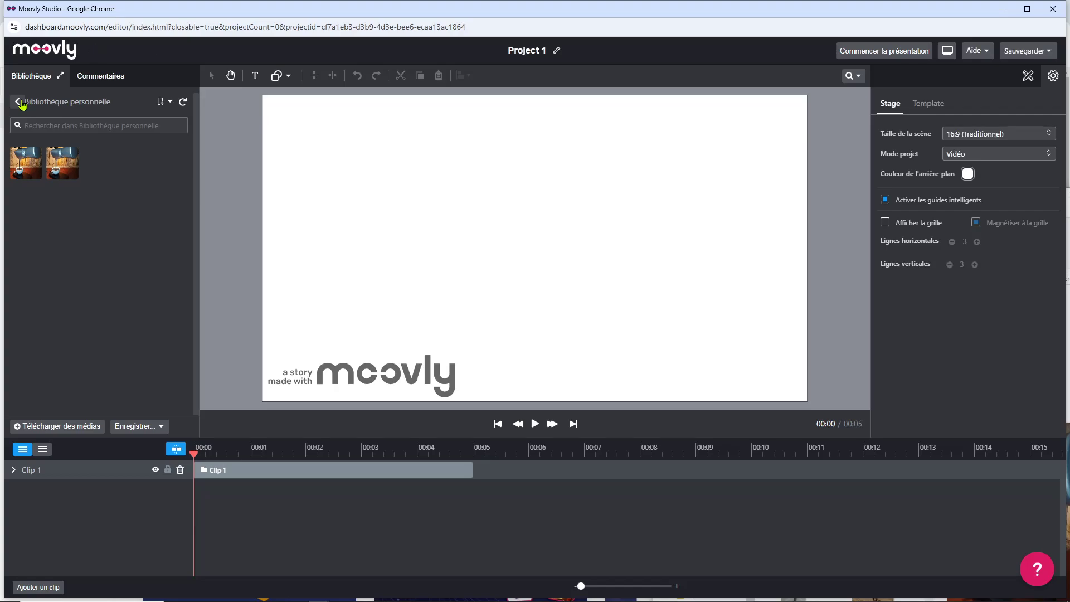
Insert the pink-suited Business man from the Animation graphics library into the project.
{"action": "left_click", "coordinate": [21, 103]}
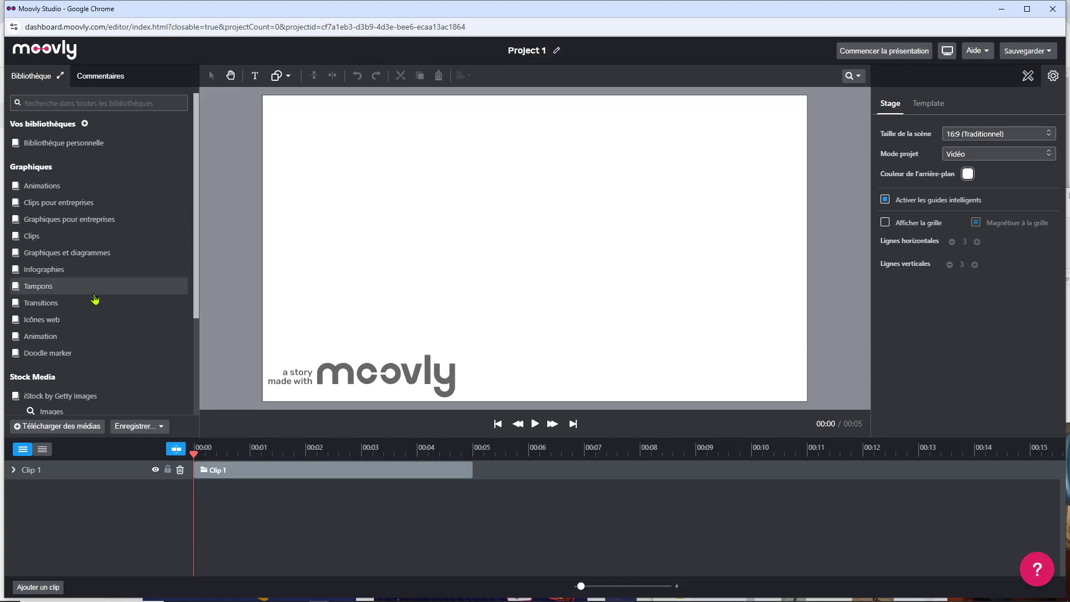
{"action": "left_click", "coordinate": [82, 340]}
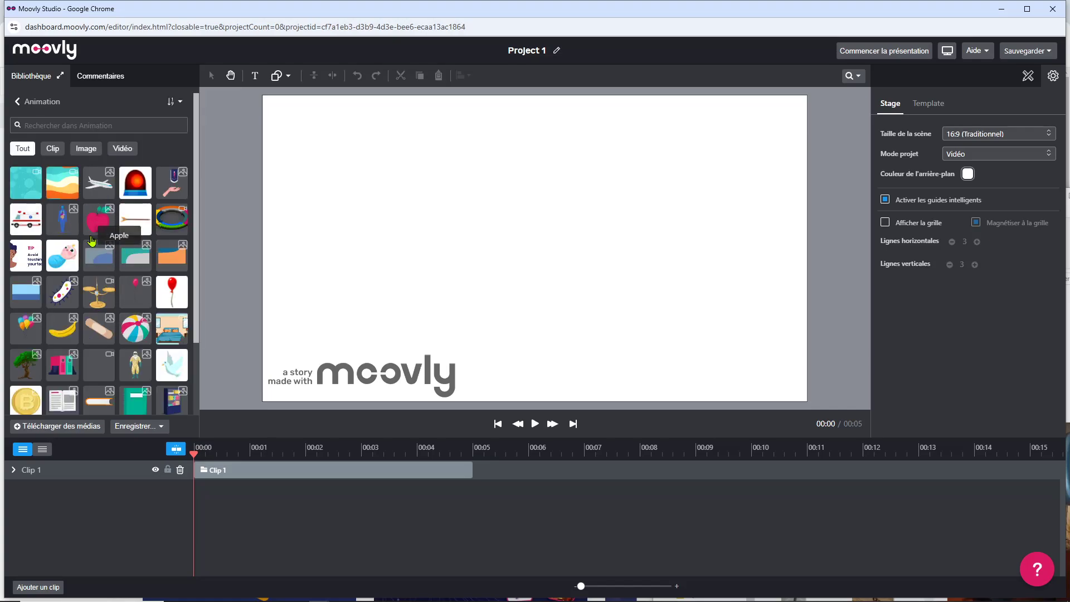
{"action": "scroll", "coordinate": [92, 240], "scroll_direction": "down", "scroll_amount": 2}
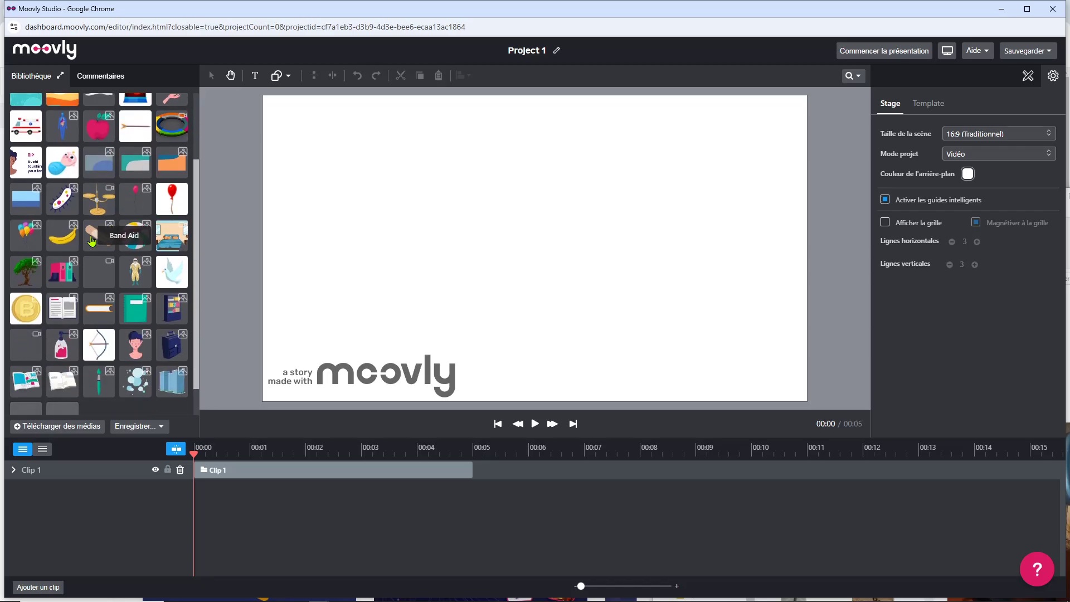
{"action": "scroll", "coordinate": [92, 240], "scroll_direction": "down", "scroll_amount": 4}
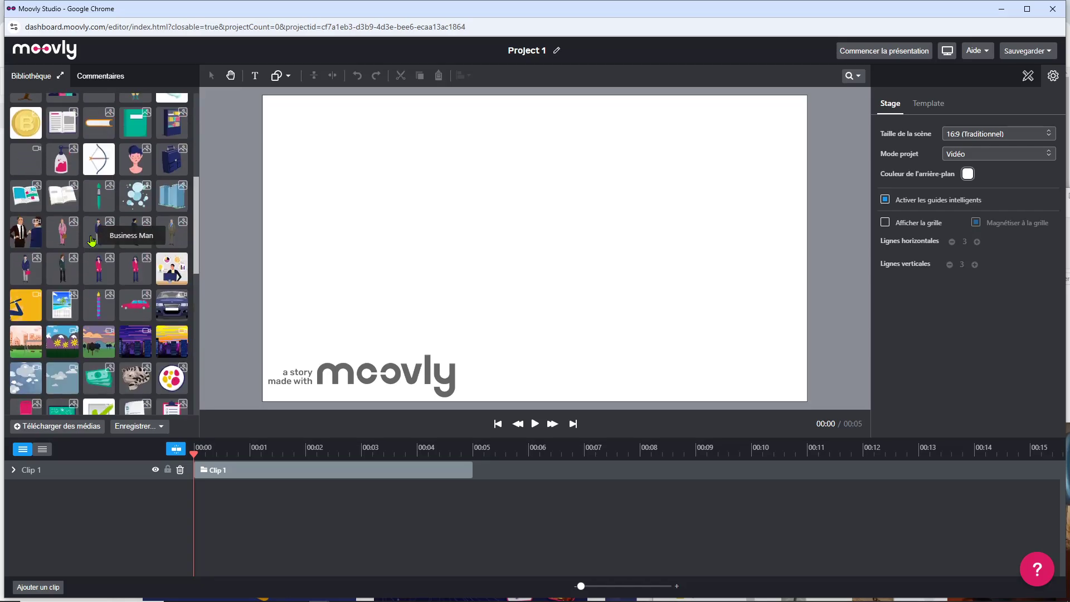
{"action": "left_click", "coordinate": [62, 232]}
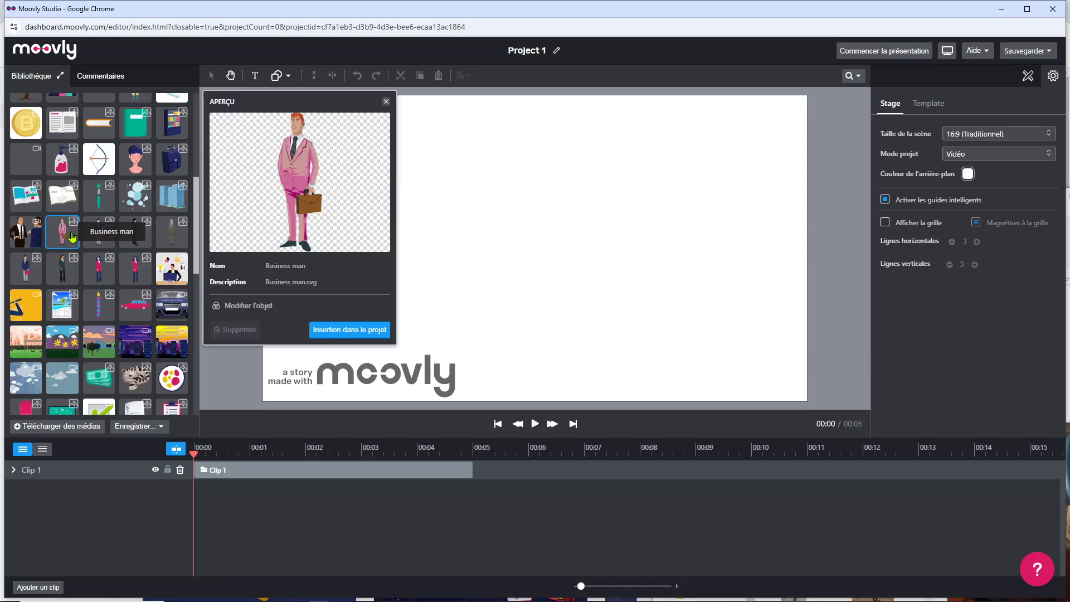
{"action": "left_click", "coordinate": [350, 333]}
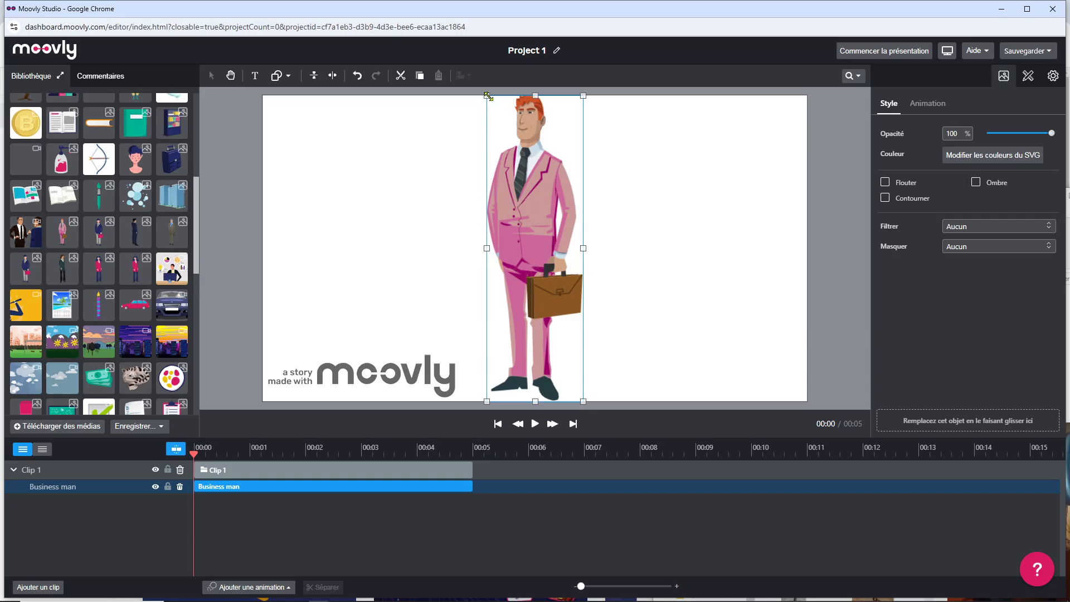
Shrink the Business man to about half the stage height, place him above the Moovly logo and mirror him horizontally.
{"action": "left_click_drag", "start_coordinate": [485, 96], "coordinate": [533, 168]}
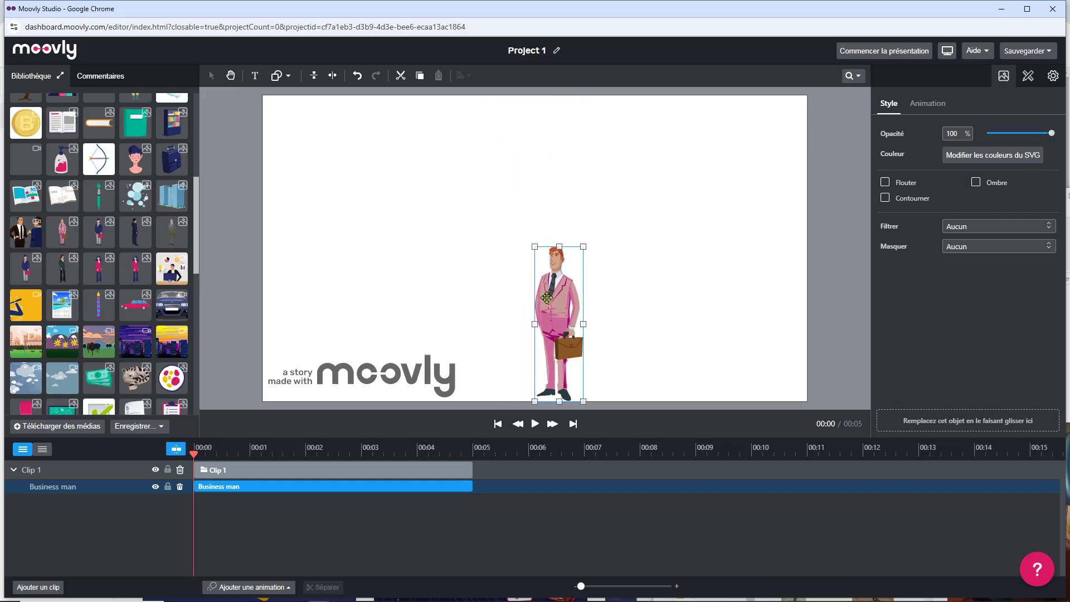
{"action": "left_click_drag", "start_coordinate": [543, 295], "coordinate": [436, 246]}
{"action": "left_click_drag", "start_coordinate": [473, 196], "coordinate": [493, 182]}
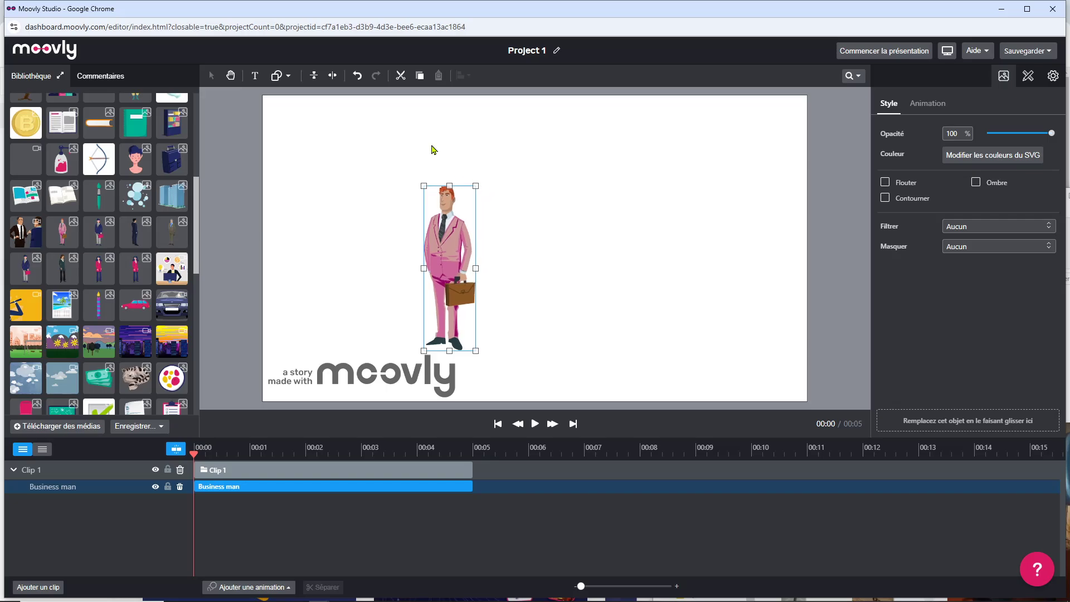
{"action": "left_click", "coordinate": [333, 76]}
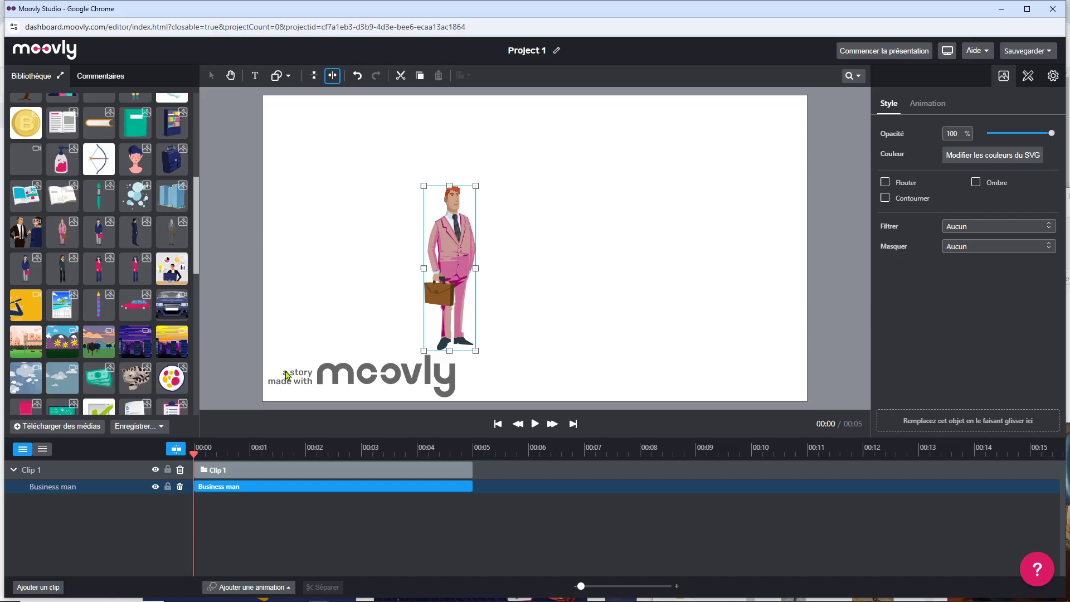
Add the Mains animation Apparition (entrée) to the Business man and preview it.
{"action": "left_click", "coordinate": [244, 588]}
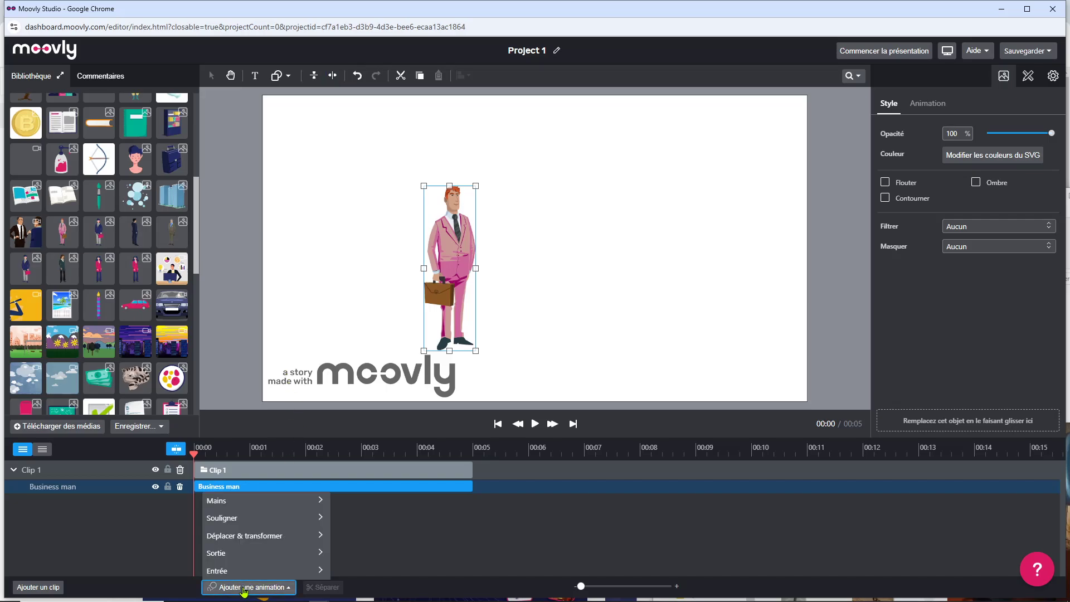
{"action": "mouse_move", "coordinate": [220, 502]}
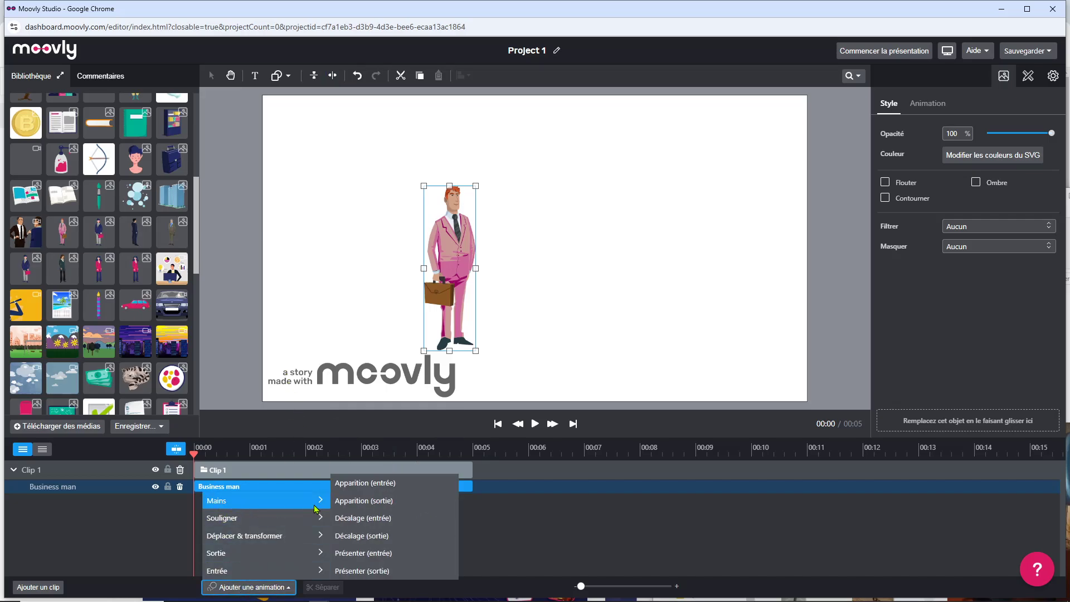
{"action": "left_click", "coordinate": [381, 485]}
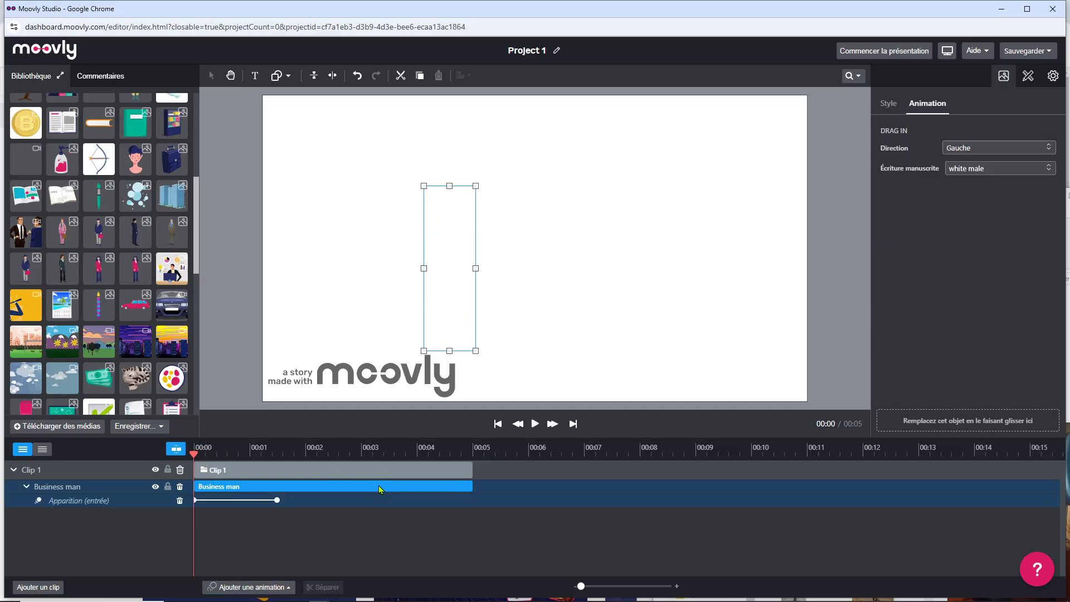
{"action": "left_click", "coordinate": [536, 428]}
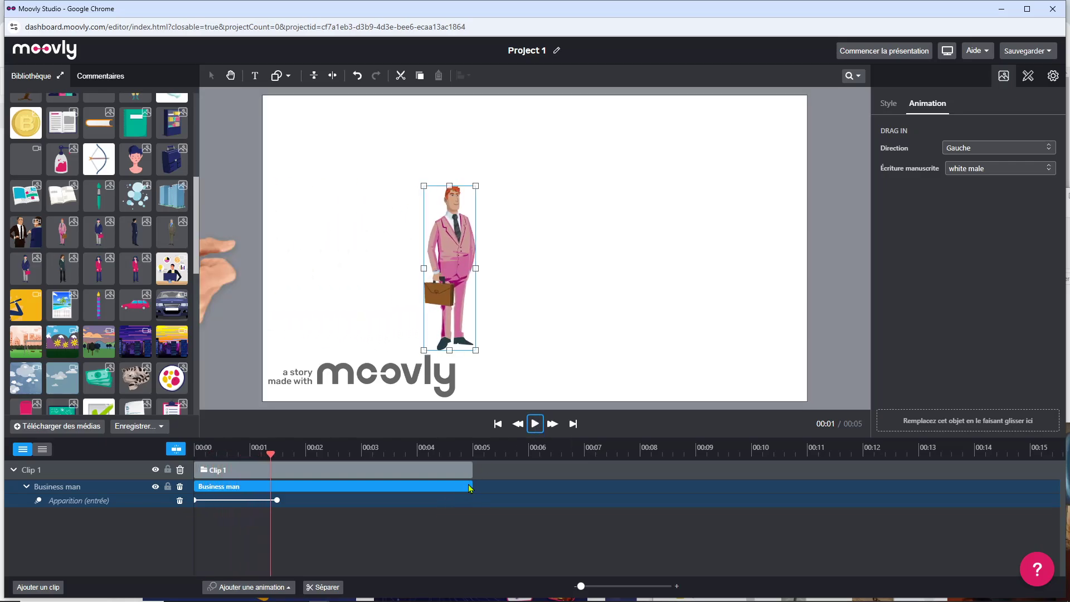
Shorten the Business man's timeline bar to about 2.7 seconds and replay the hand animation from the start.
{"action": "left_click_drag", "start_coordinate": [472, 491], "coordinate": [350, 498]}
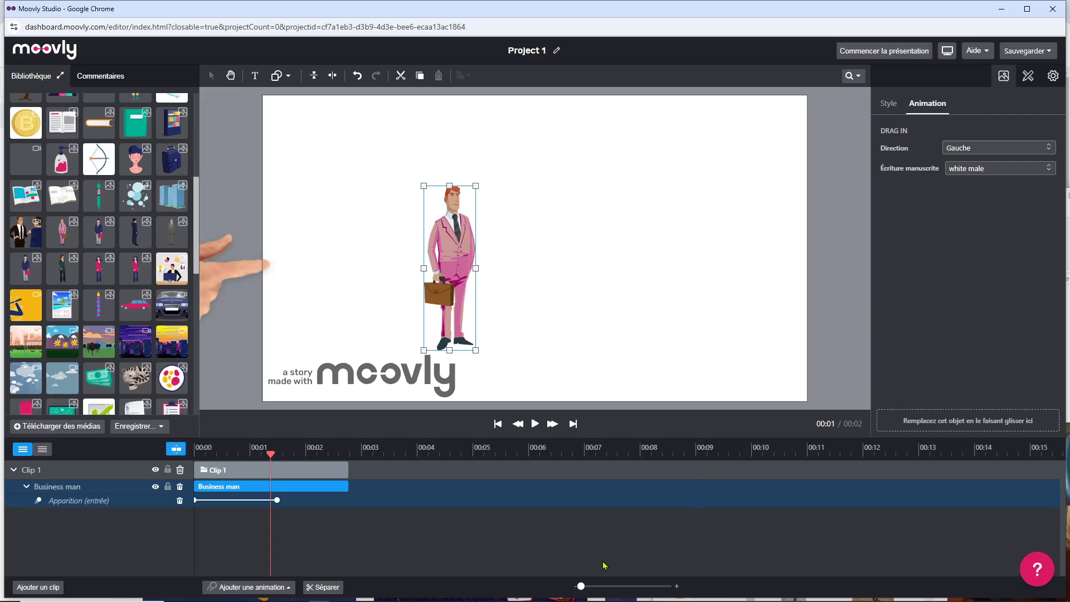
{"action": "mouse_move", "coordinate": [580, 586]}
{"action": "left_mouse_down"}
{"action": "mouse_move", "coordinate": [611, 586]}
{"action": "mouse_move", "coordinate": [591, 589]}
{"action": "left_mouse_up"}
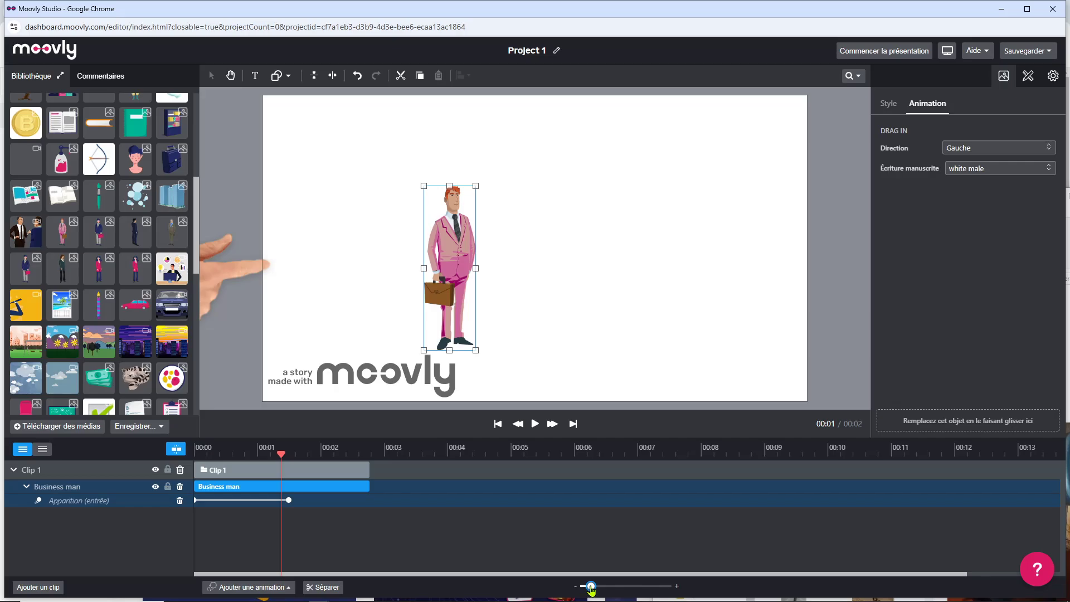
{"action": "left_click", "coordinate": [497, 424]}
{"action": "left_click", "coordinate": [535, 424]}
{"action": "left_click", "coordinate": [534, 427]}
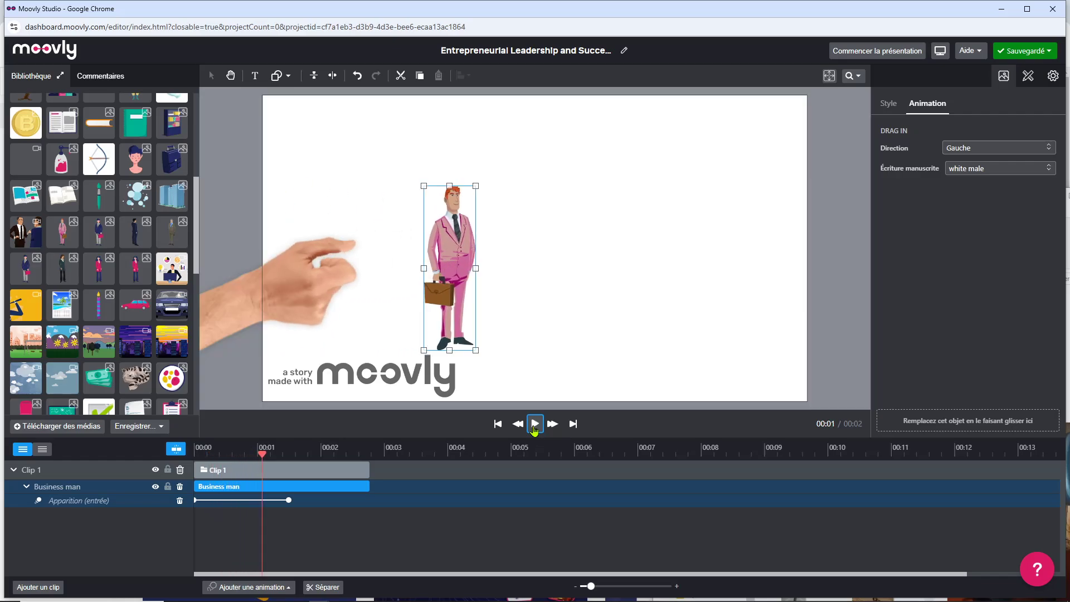
{"action": "left_click", "coordinate": [534, 425]}
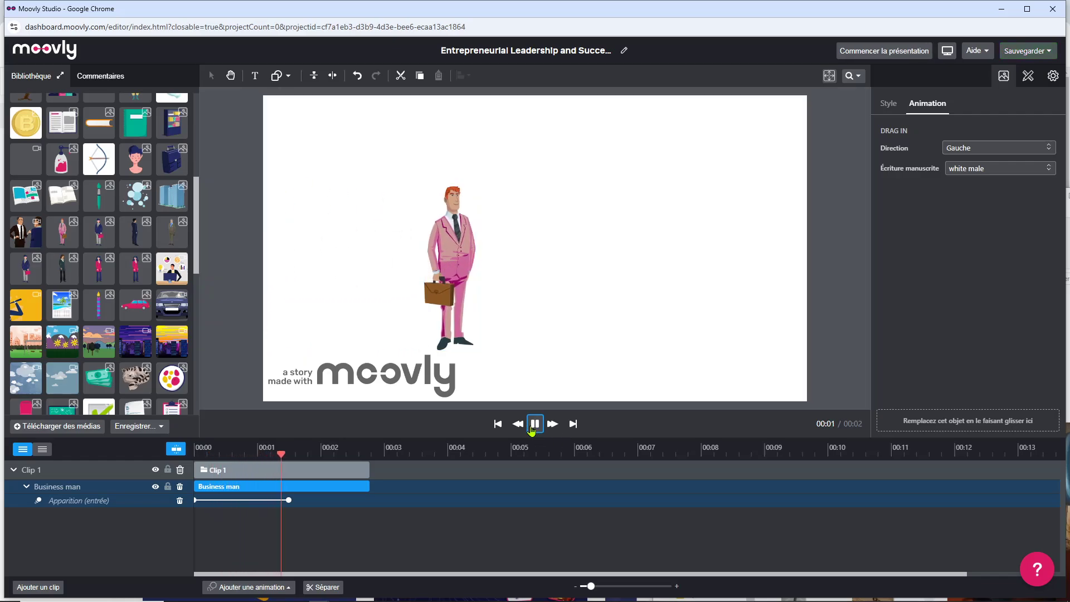
{"action": "left_click", "coordinate": [534, 424]}
Extend the Business man's timeline bar to about 9.5 seconds and deselect the figure.
{"action": "left_click_drag", "start_coordinate": [369, 486], "coordinate": [803, 487]}
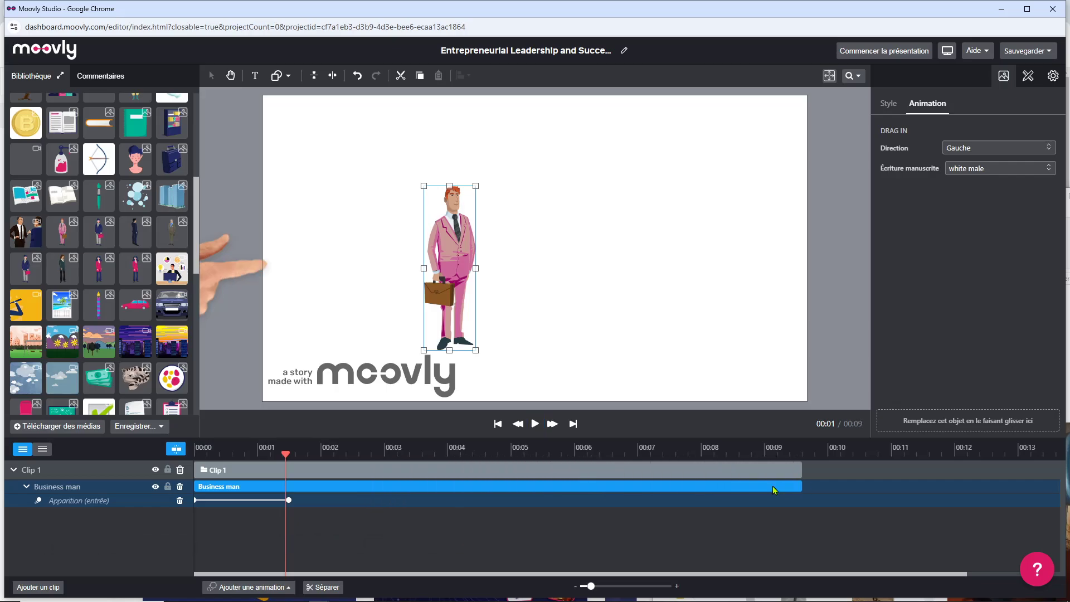
{"action": "left_click", "coordinate": [519, 394]}
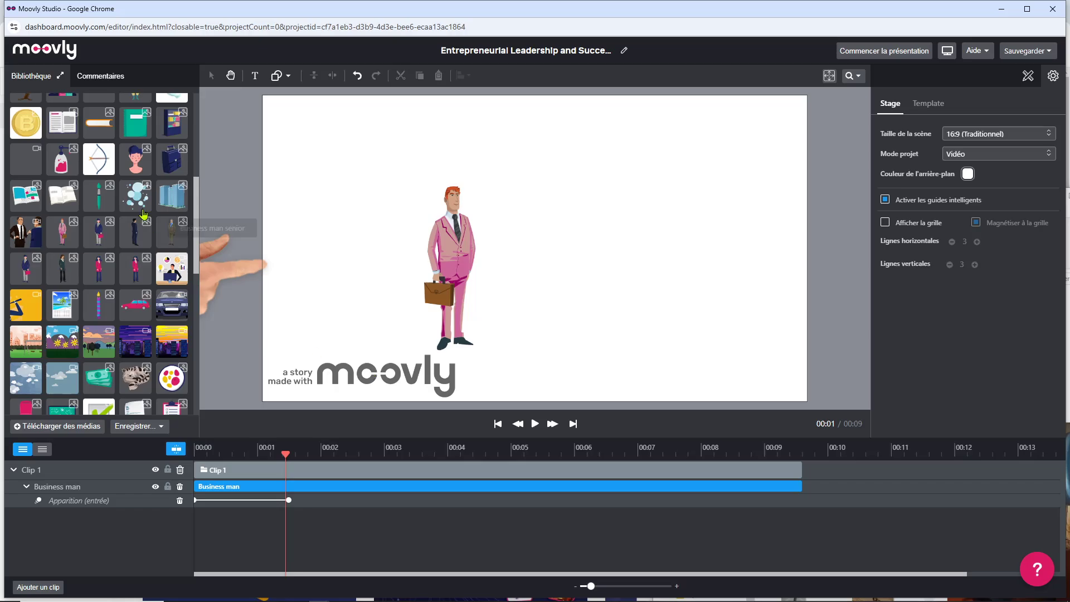
Search all libraries for "tableau" and insert the Unsplash photo "green cactus plant" into the project.
{"action": "scroll", "coordinate": [68, 100], "scroll_direction": "up", "scroll_amount": 5}
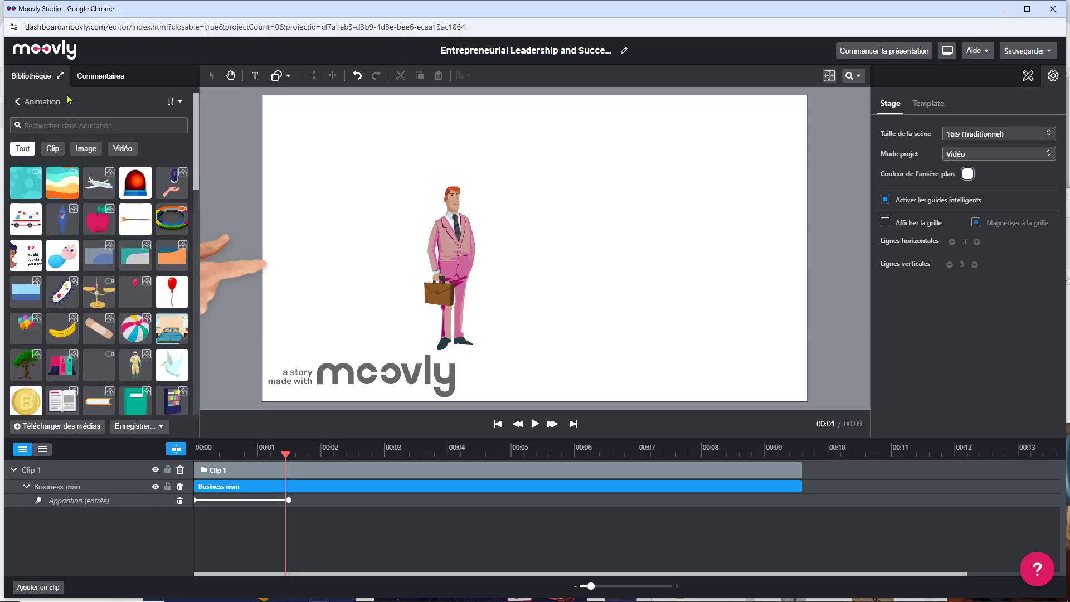
{"action": "left_click", "coordinate": [18, 102]}
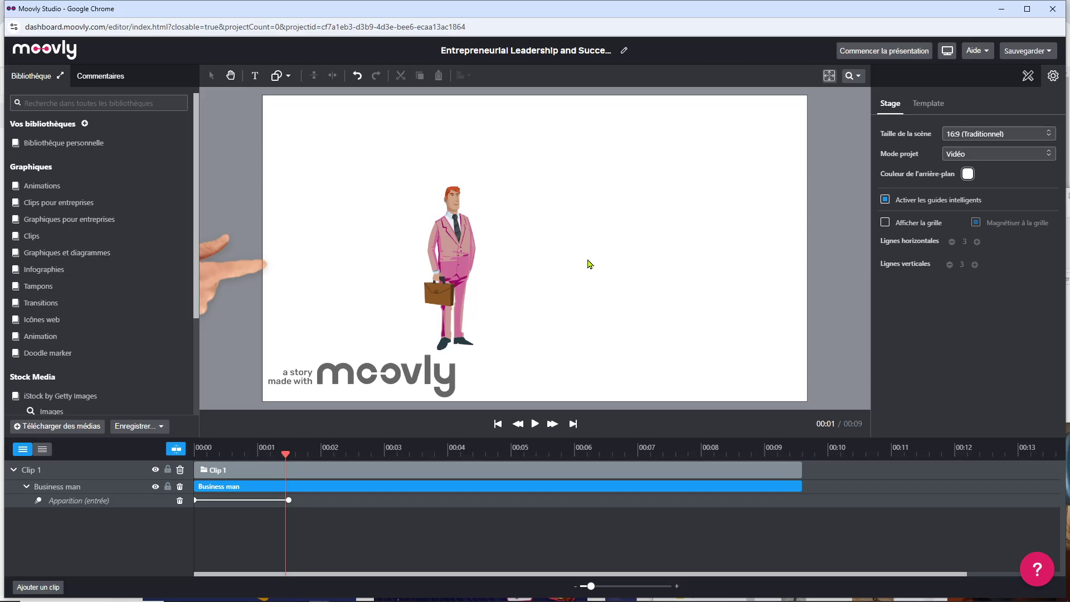
{"action": "left_click", "coordinate": [74, 107]}
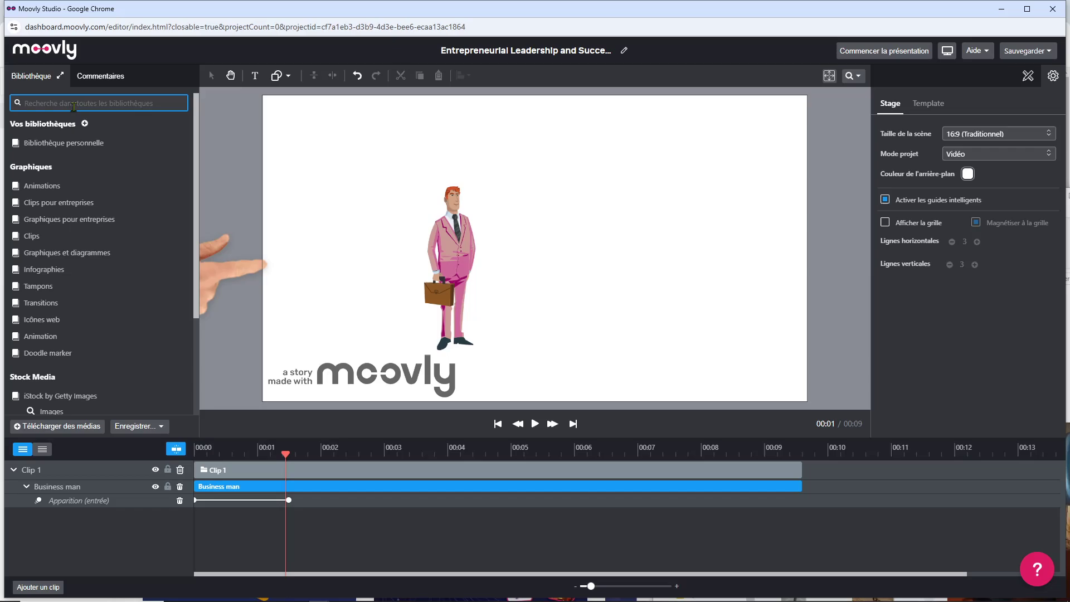
{"action": "type", "text": "tableau"}
{"action": "key", "text": "Return"}
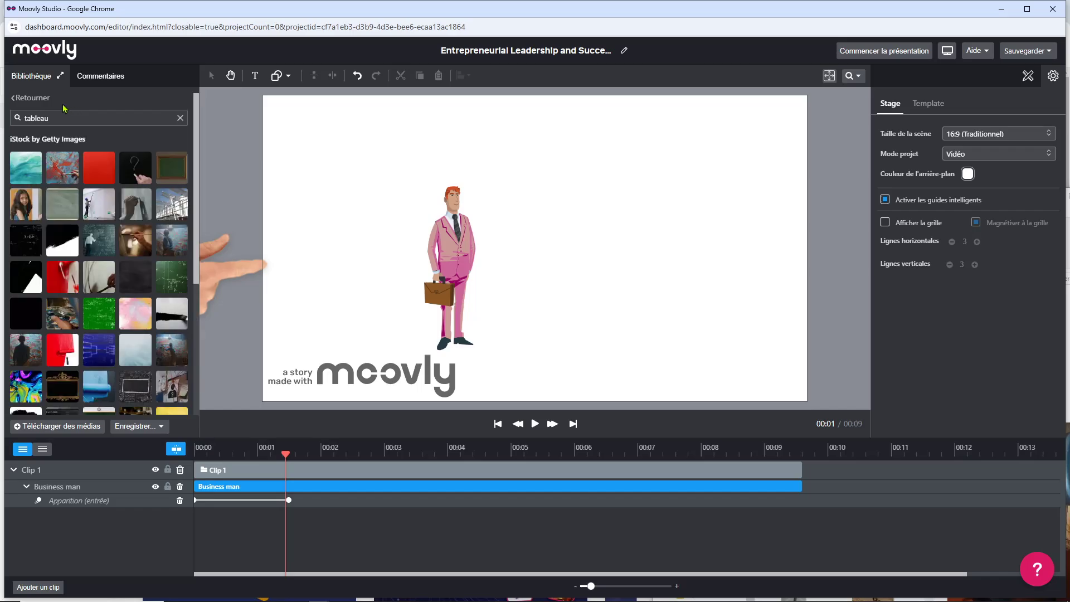
{"action": "scroll", "coordinate": [79, 225], "scroll_direction": "down", "scroll_amount": 4}
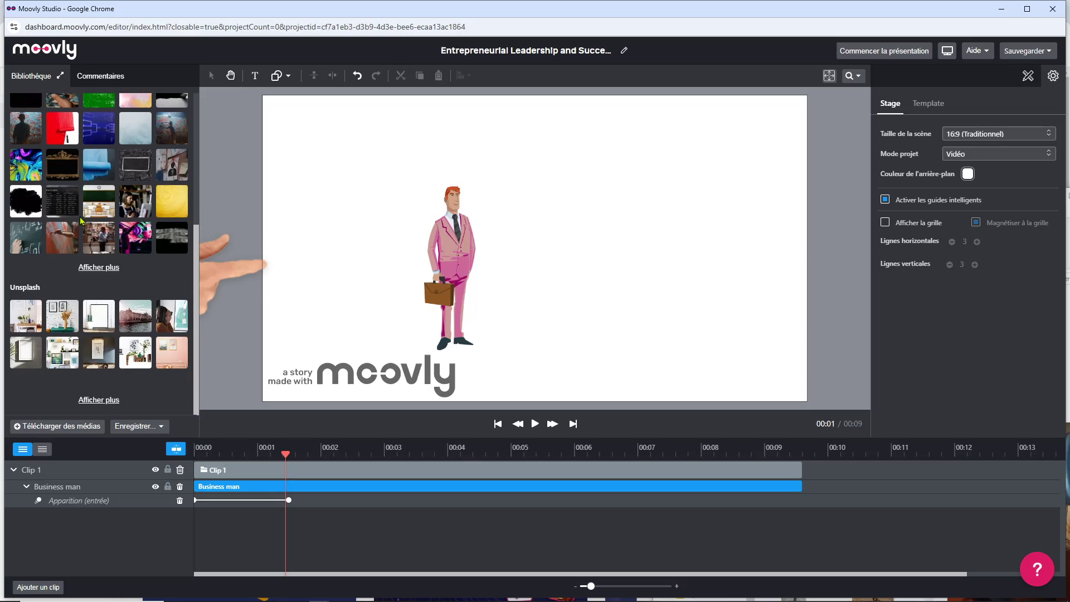
{"action": "left_click", "coordinate": [99, 316]}
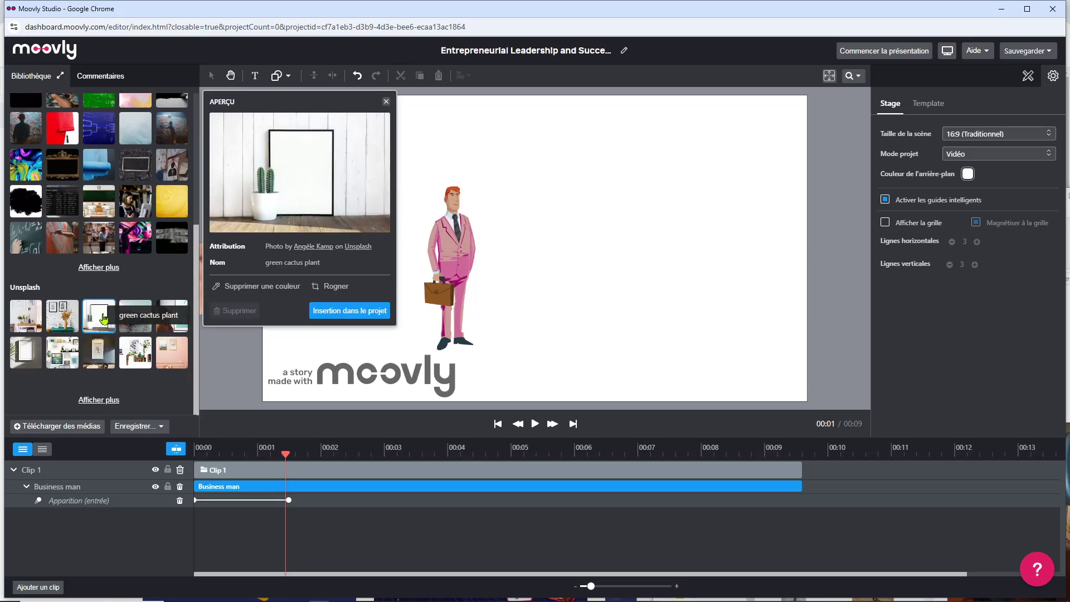
{"action": "left_click", "coordinate": [350, 311]}
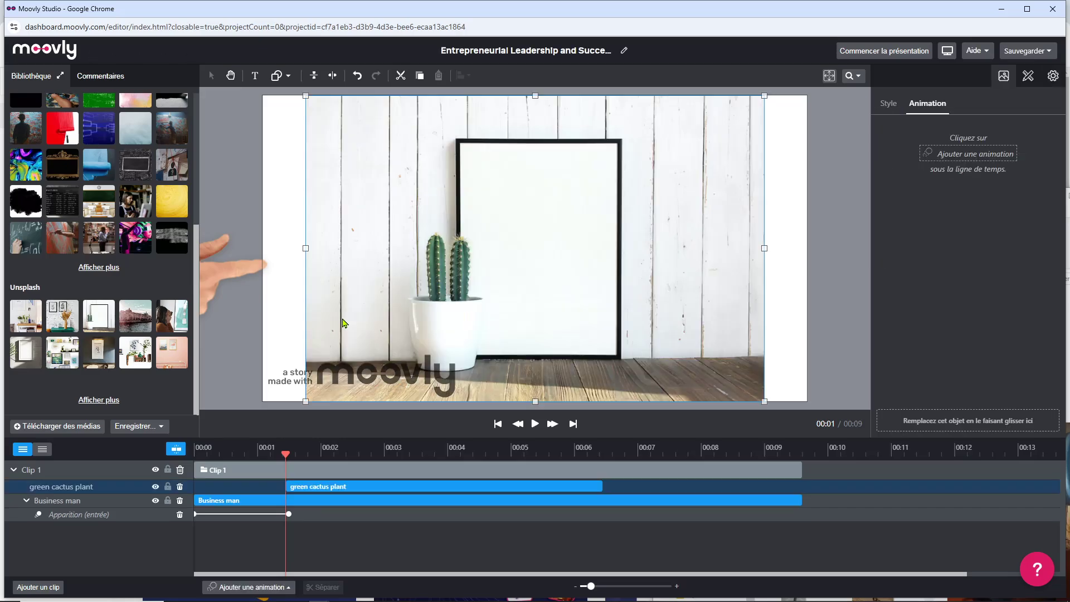
Shift the green cactus plant photo partly off the stage's right edge so that it uncovers the Business man.
{"action": "left_click_drag", "start_coordinate": [494, 282], "coordinate": [535, 284]}
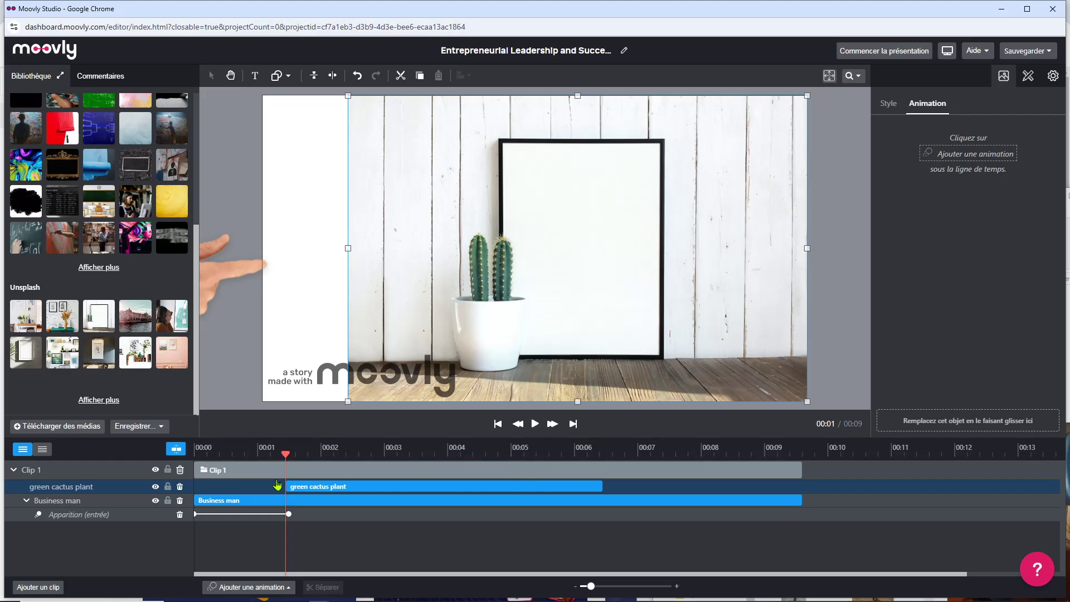
{"action": "left_click_drag", "start_coordinate": [286, 454], "coordinate": [257, 456]}
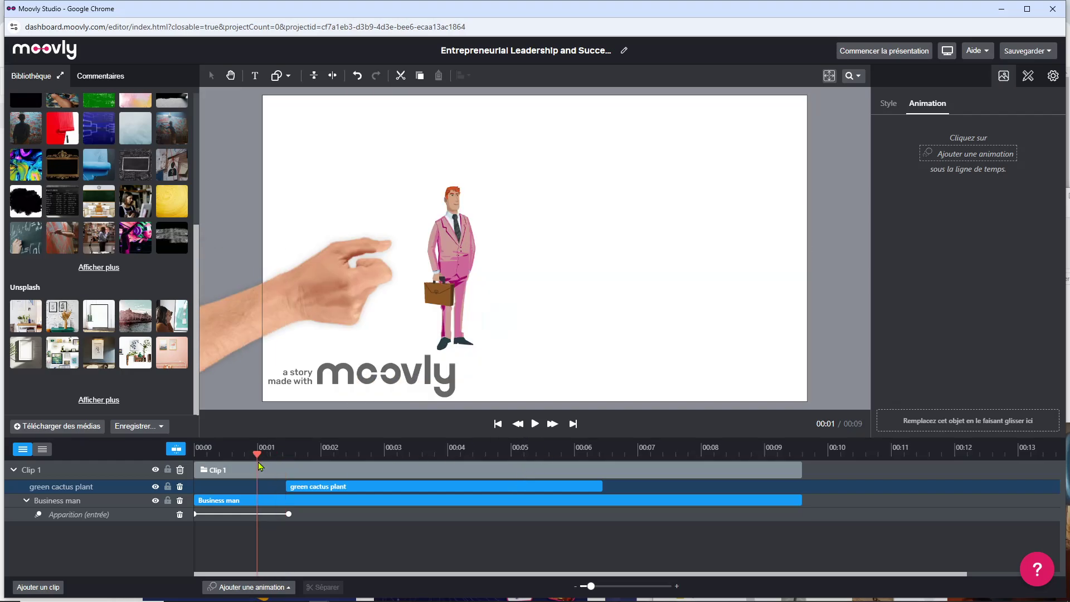
{"action": "left_click", "coordinate": [454, 227]}
{"action": "right_click", "coordinate": [454, 226]}
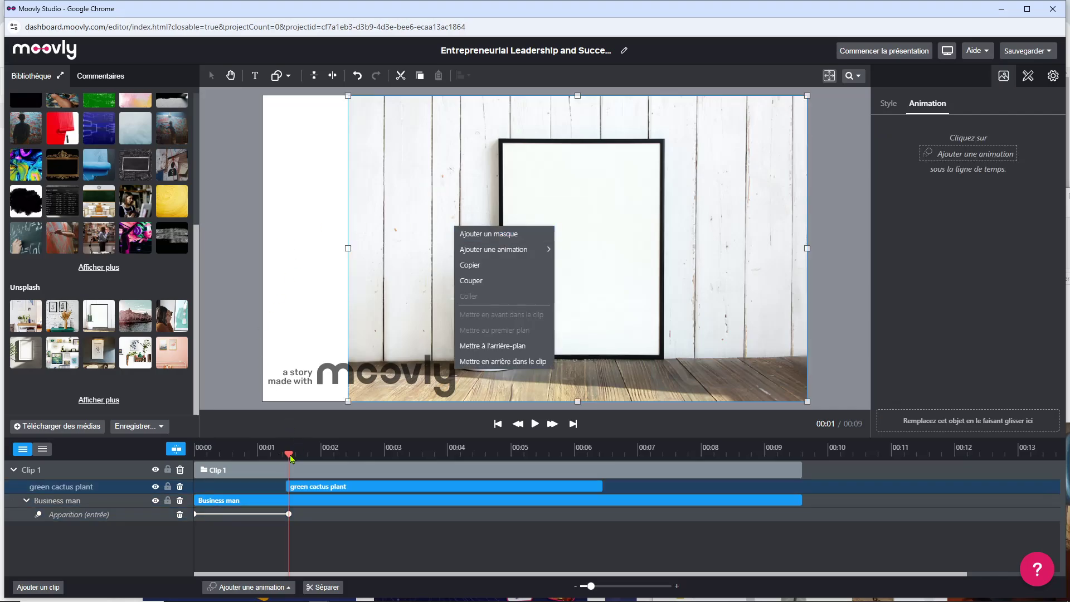
{"action": "left_click", "coordinate": [245, 462]}
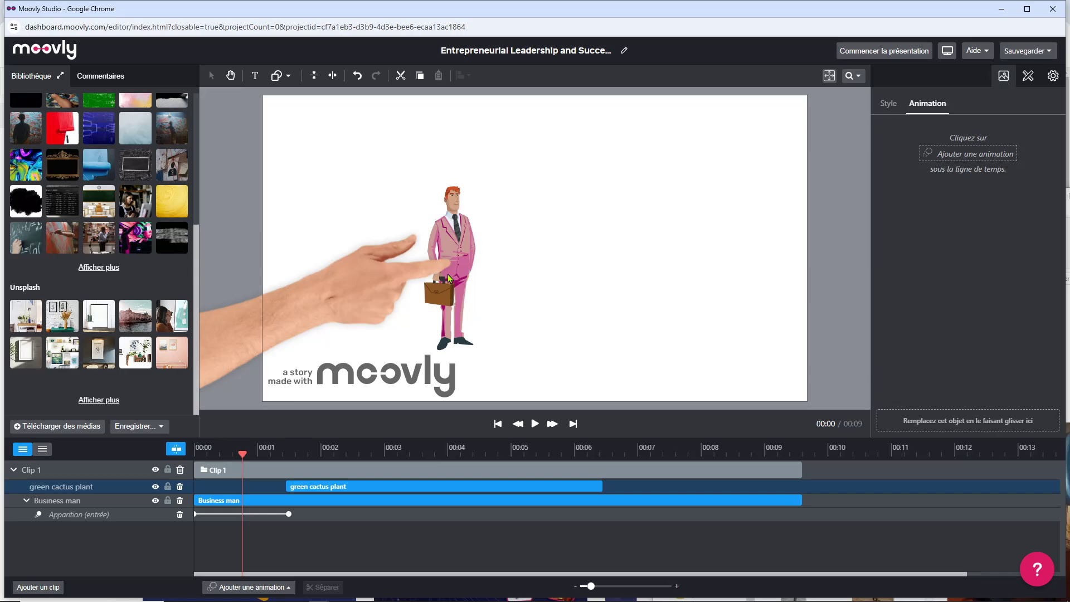
{"action": "left_click", "coordinate": [447, 275]}
{"action": "left_click_drag", "start_coordinate": [437, 306], "coordinate": [706, 235]}
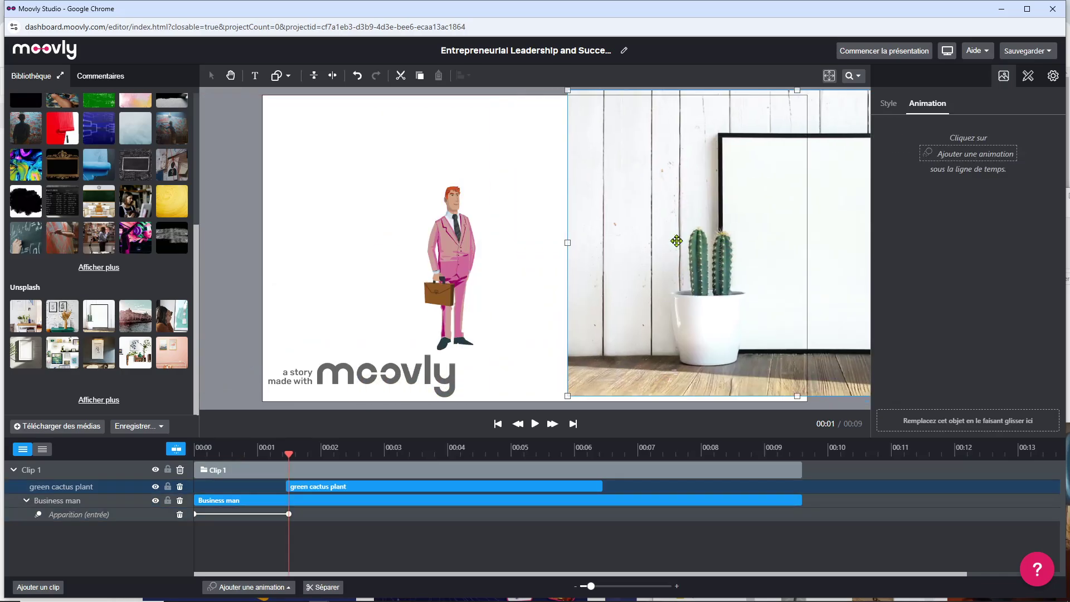
Bring the Business man to the foreground and move the cactus photo back so its right edge meets the stage's right edge.
{"action": "left_click", "coordinate": [459, 266]}
{"action": "right_click", "coordinate": [459, 266]}
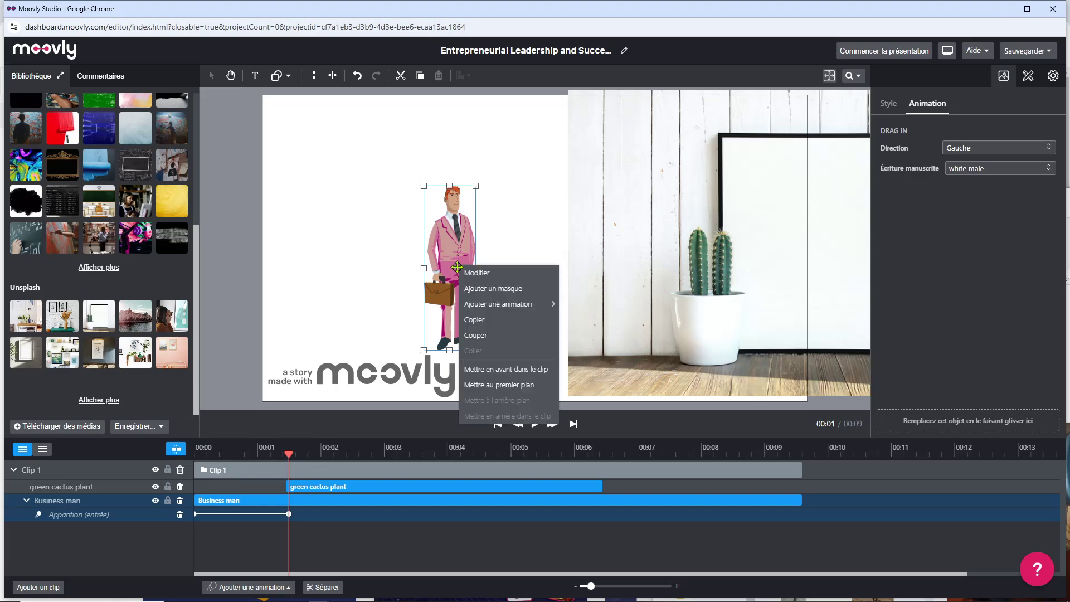
{"action": "left_click", "coordinate": [508, 385]}
{"action": "left_click_drag", "start_coordinate": [607, 289], "coordinate": [395, 287]}
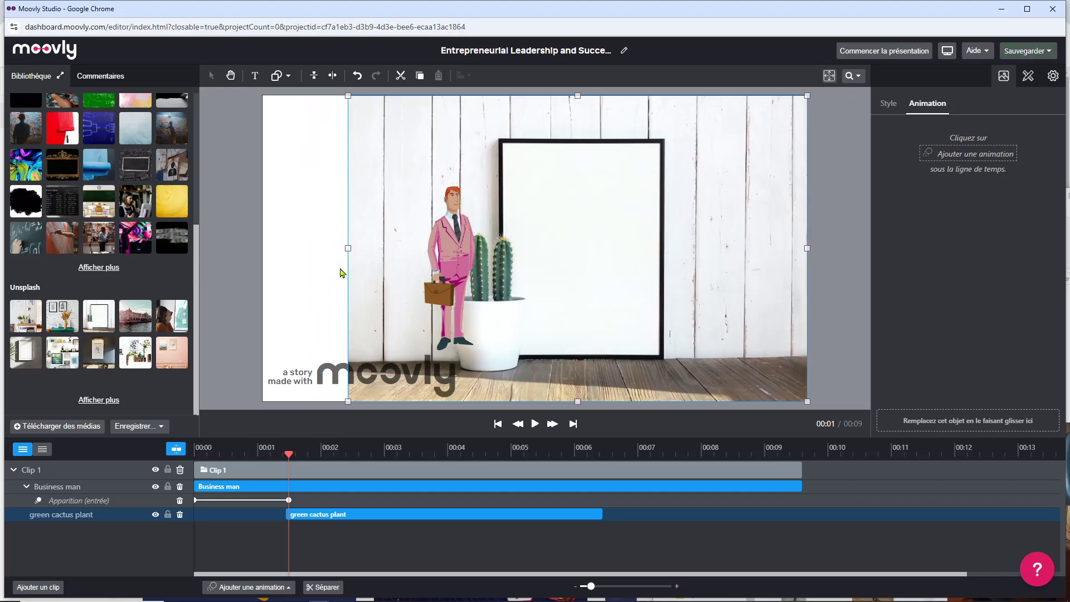
Move the Business man down beside the cactus pot and enlarge him to slightly taller than the picture frame.
{"action": "left_click", "coordinate": [449, 266]}
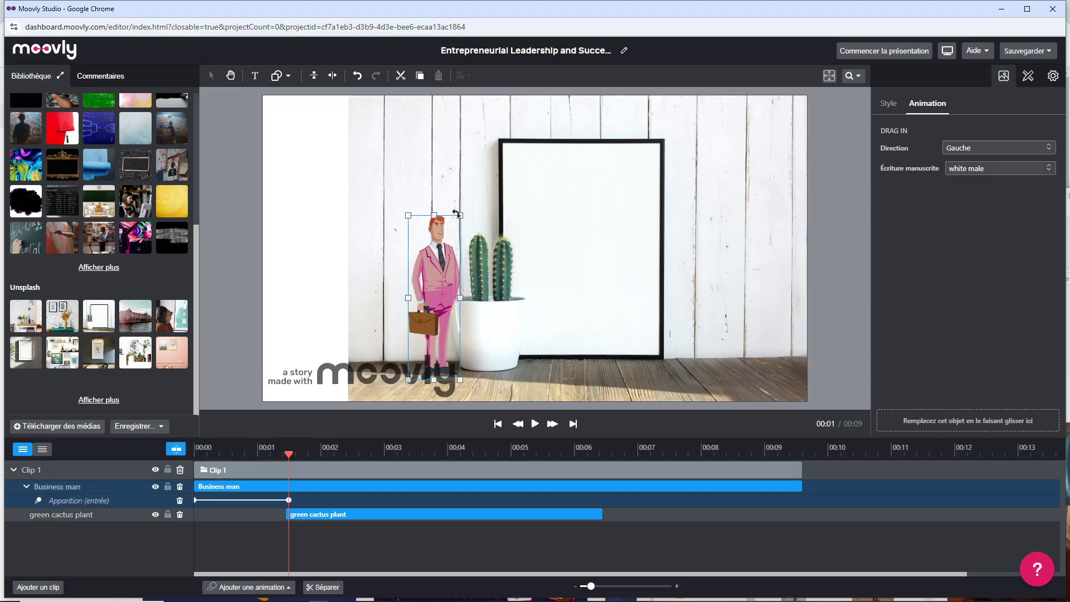
{"action": "left_click_drag", "start_coordinate": [459, 213], "coordinate": [518, 154]}
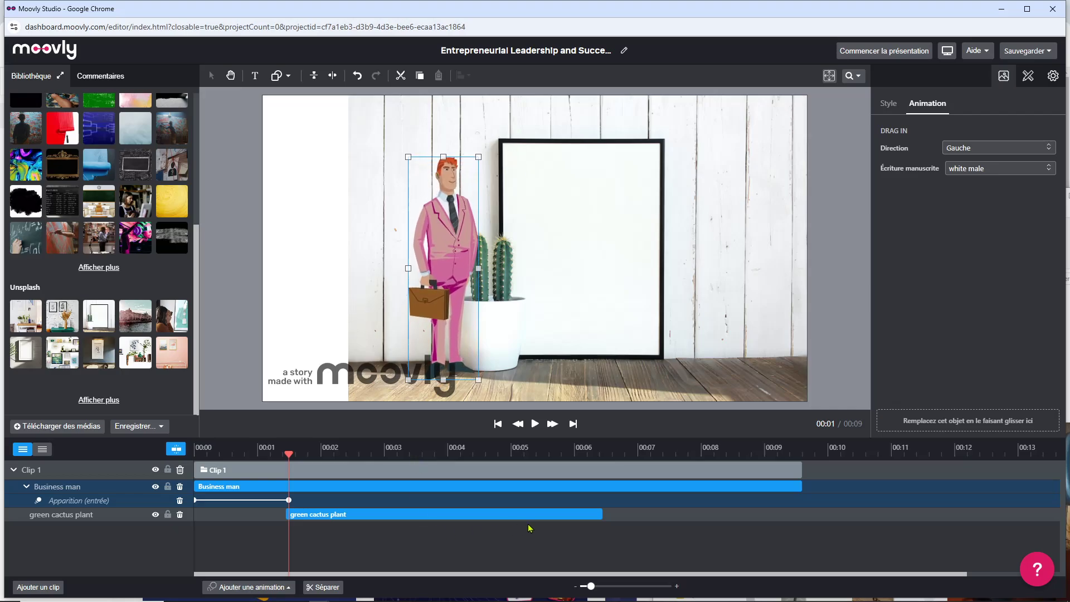
Add a text near the frame's upper-left corner reading "Bonjour, je vais vous parler des cactus", wrapped onto two lines.
{"action": "left_click", "coordinate": [255, 76]}
{"action": "left_click", "coordinate": [480, 161]}
{"action": "type", "text": "Bonjour"}
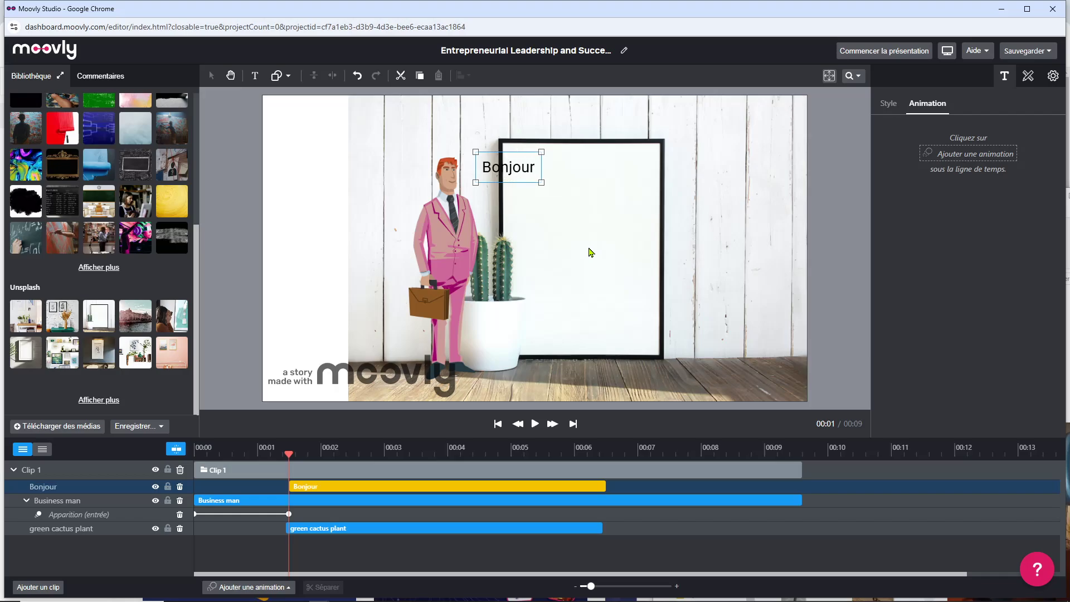
{"action": "type", "text": ", je v"}
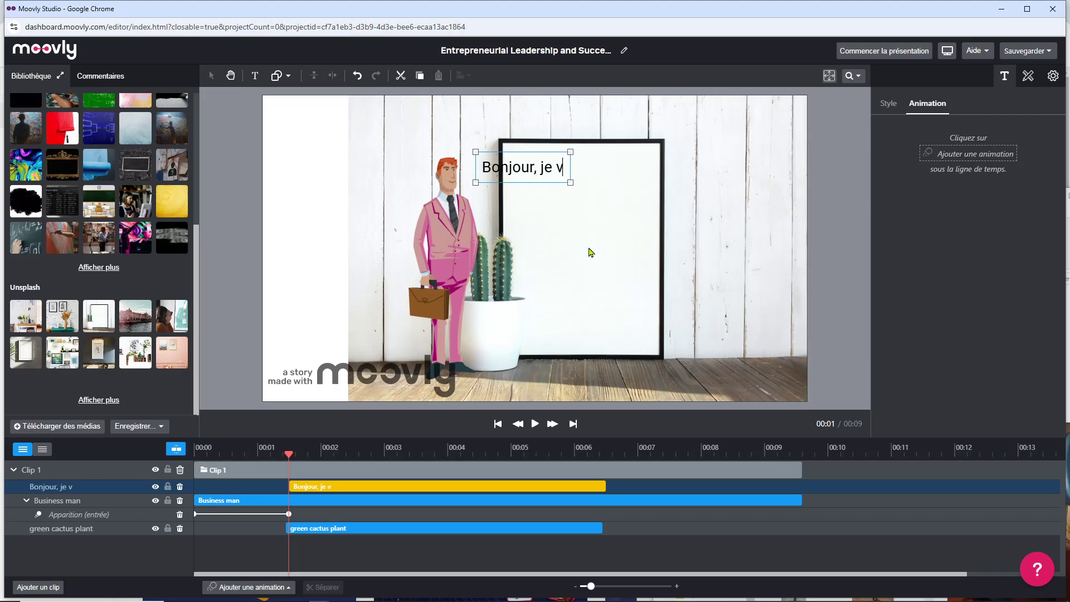
{"action": "type", "text": "ais vous par"}
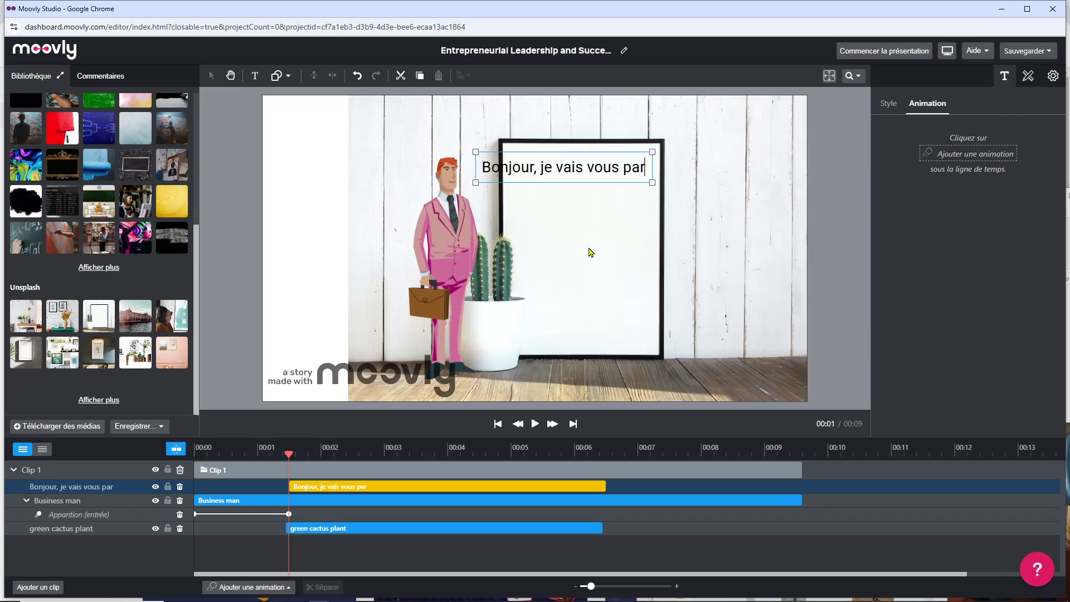
{"action": "type", "text": "ler des "}
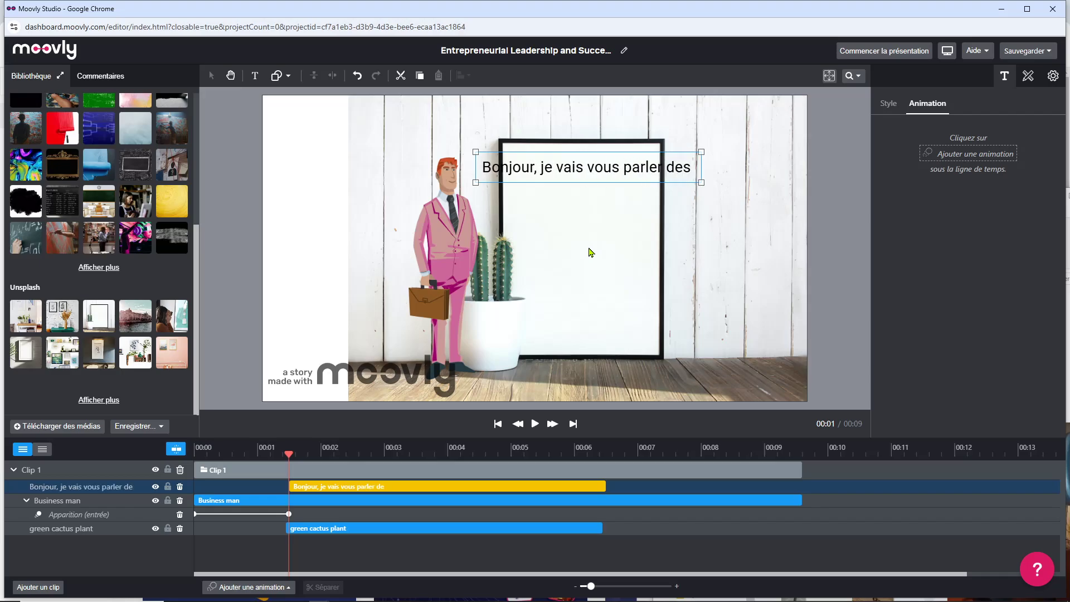
{"action": "type", "text": "cactus"}
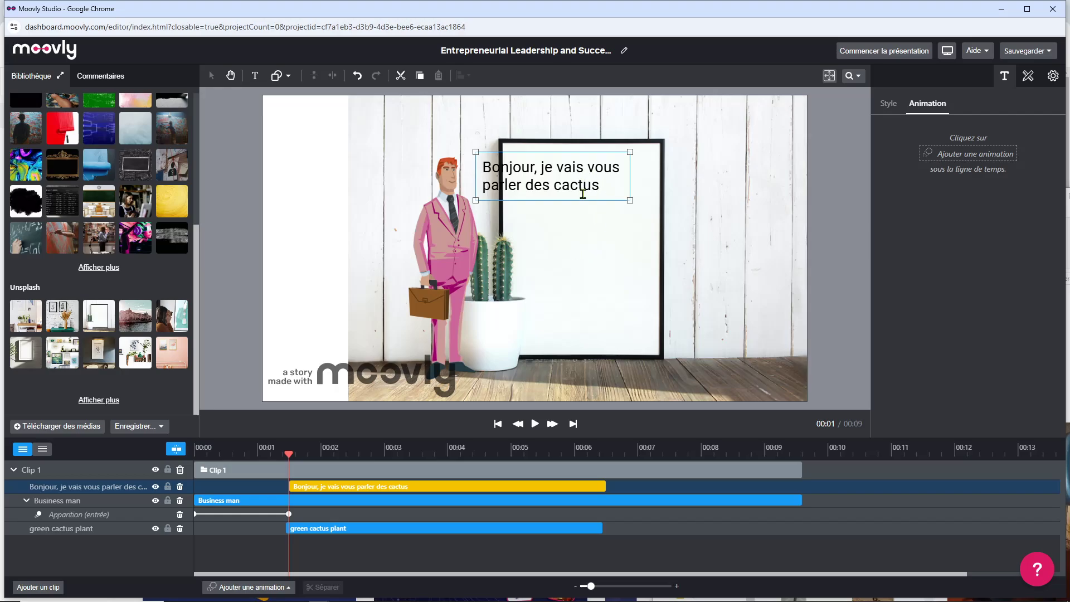
Move the text inside the upper part of the blank picture frame and scale it down to fit the frame's width.
{"action": "left_click_drag", "start_coordinate": [549, 172], "coordinate": [585, 177]}
{"action": "left_click_drag", "start_coordinate": [667, 205], "coordinate": [646, 197]}
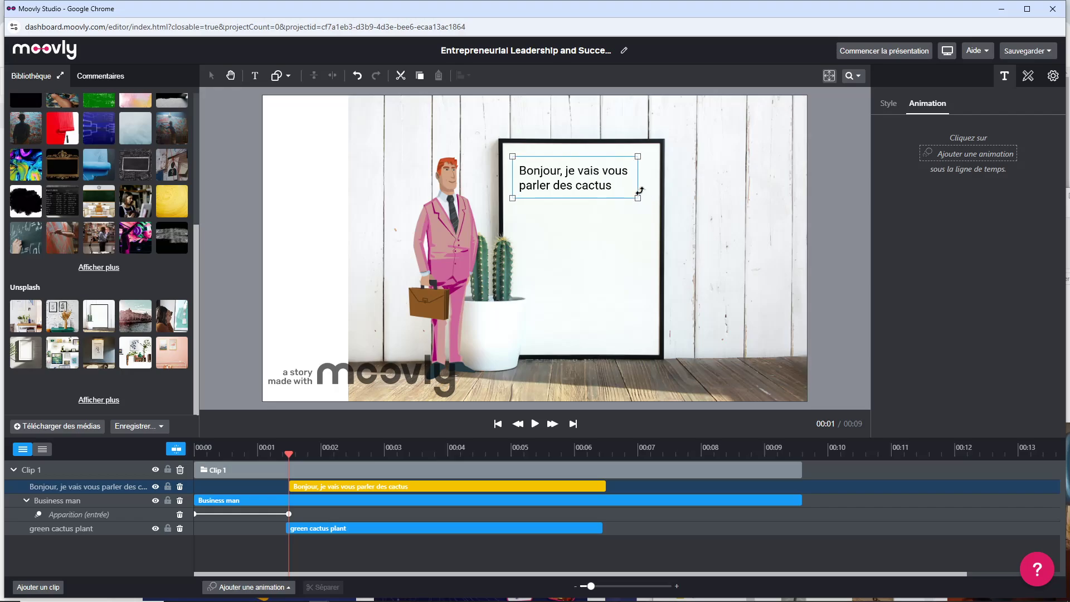
{"action": "left_click_drag", "start_coordinate": [638, 197], "coordinate": [648, 202]}
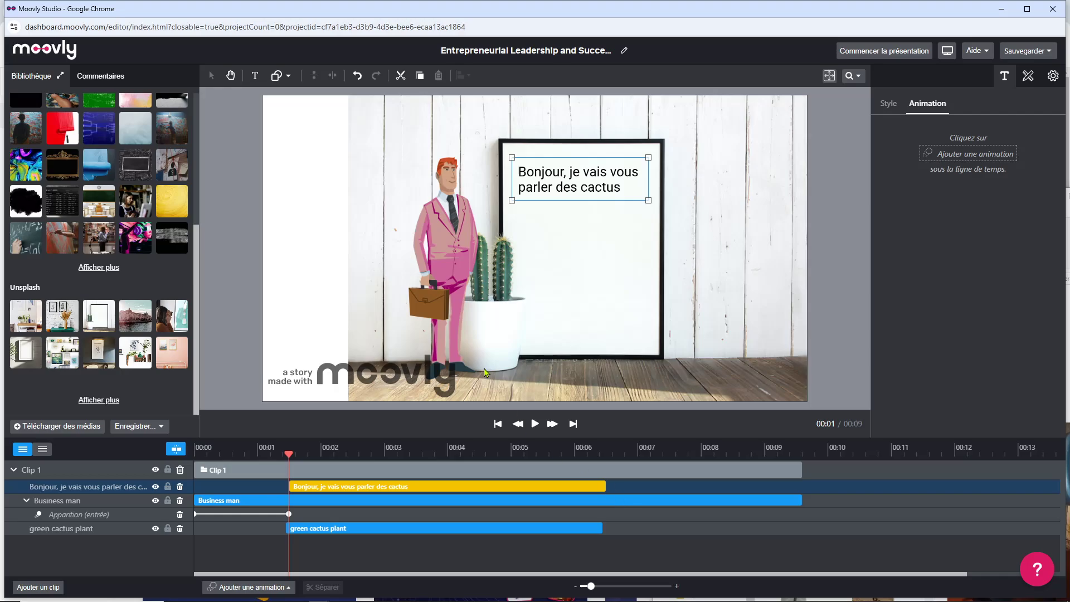
Play the video from the start and pause it at about 3 seconds to check the scene.
{"action": "left_click", "coordinate": [499, 425]}
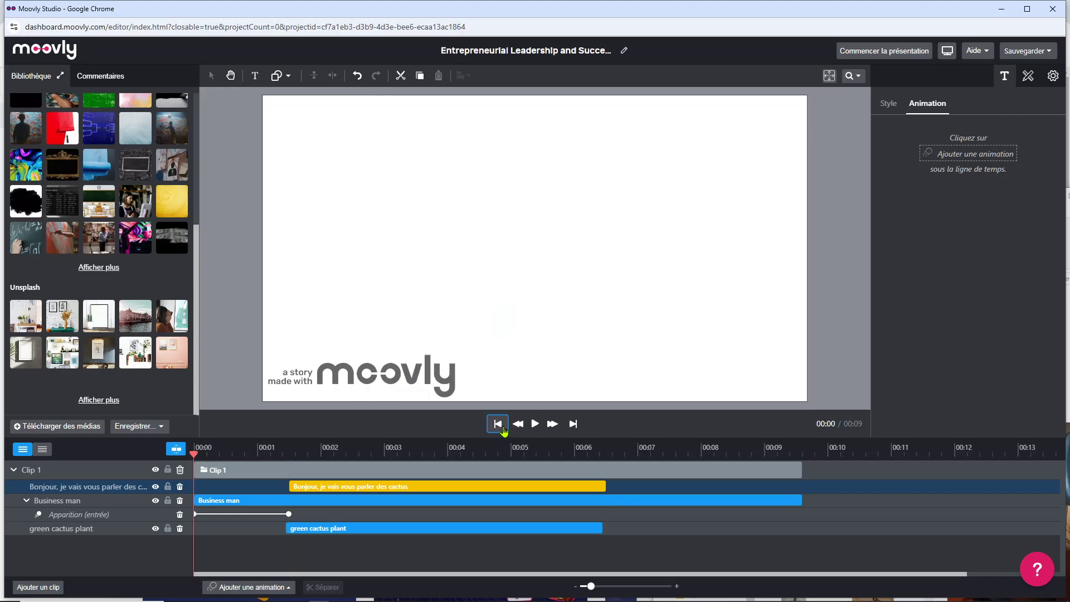
{"action": "left_click", "coordinate": [535, 425]}
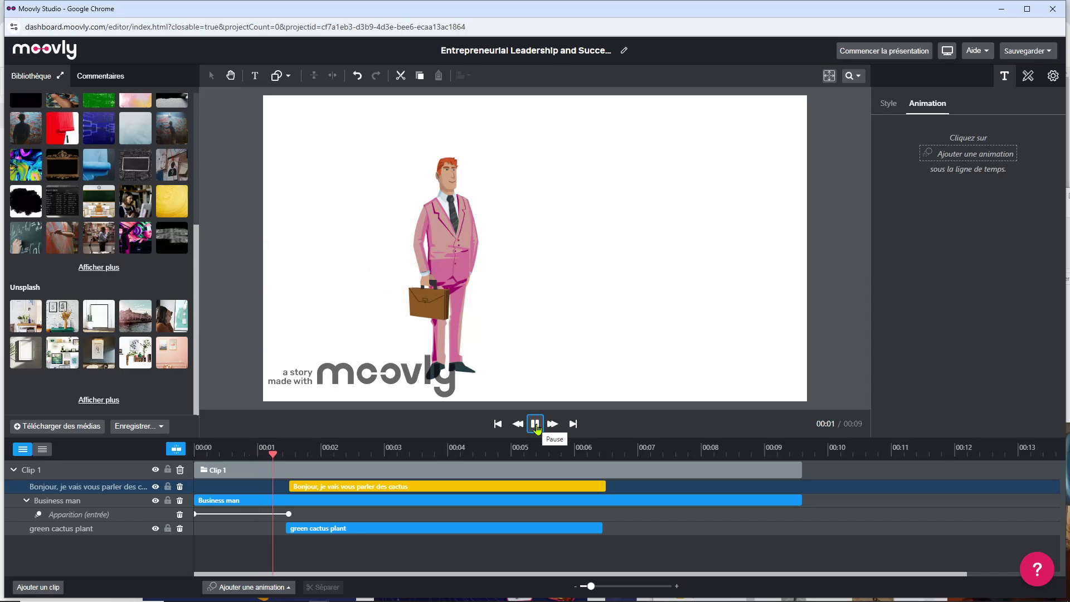
{"action": "left_click", "coordinate": [535, 425]}
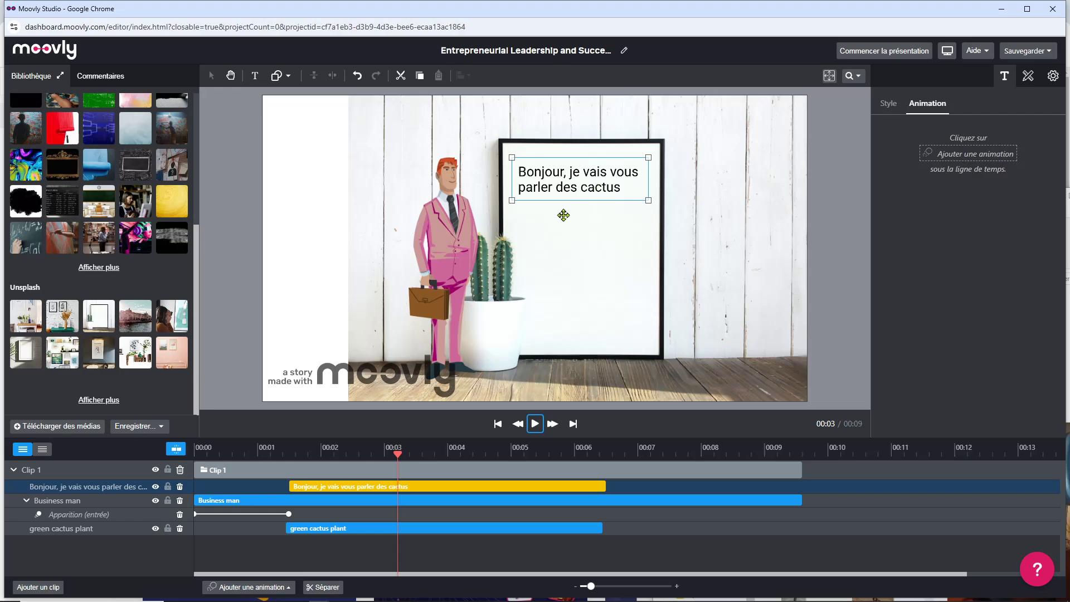
Add a "Zoom avant" animation to the text, running from about 1.5 to 3.2 seconds.
{"action": "left_click", "coordinate": [248, 588]}
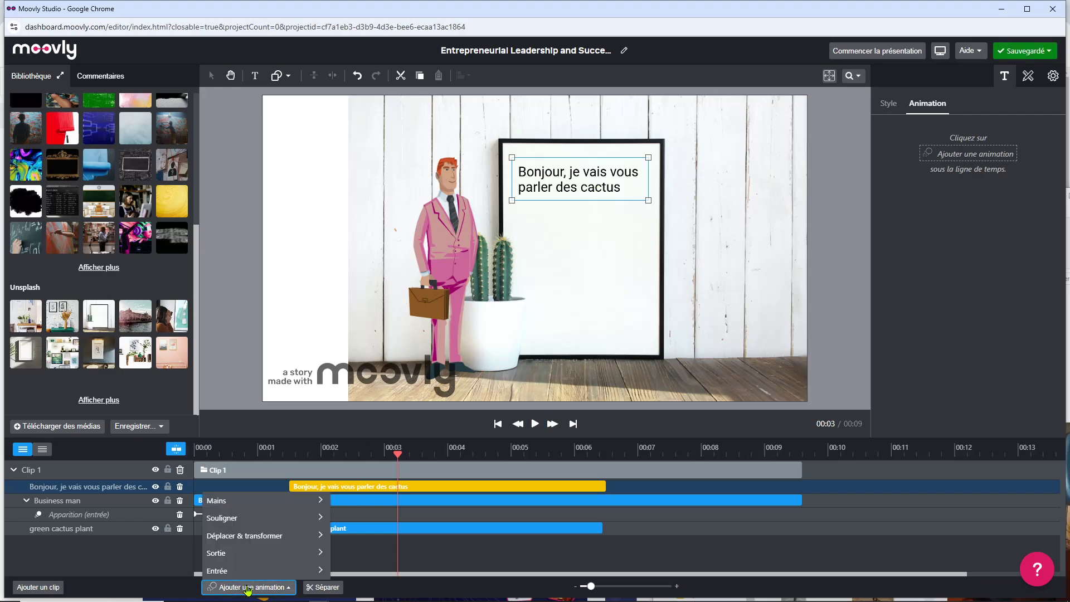
{"action": "mouse_move", "coordinate": [255, 545]}
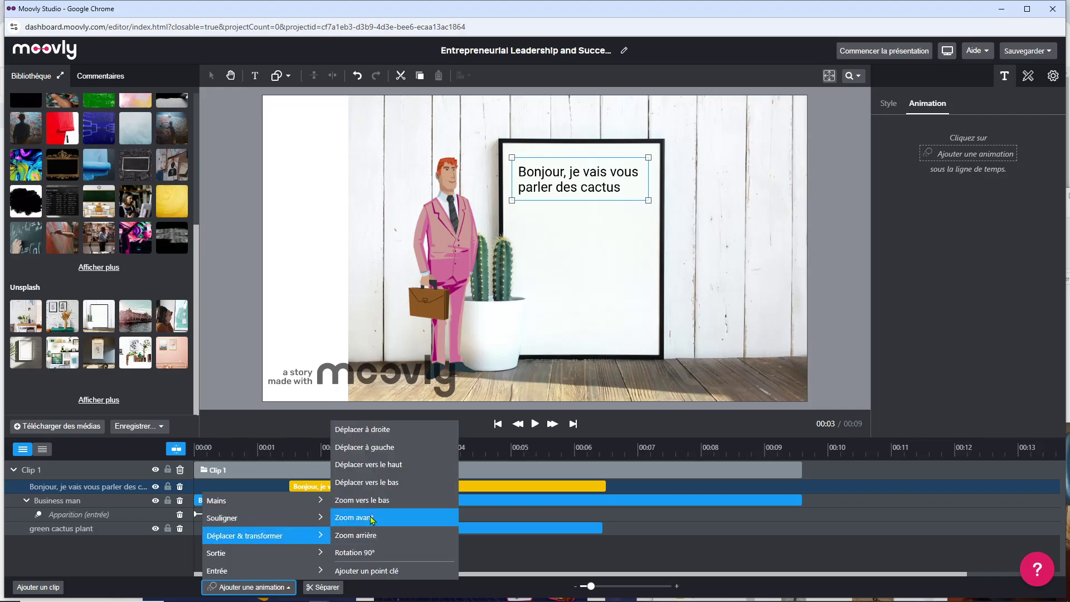
{"action": "left_click", "coordinate": [372, 518]}
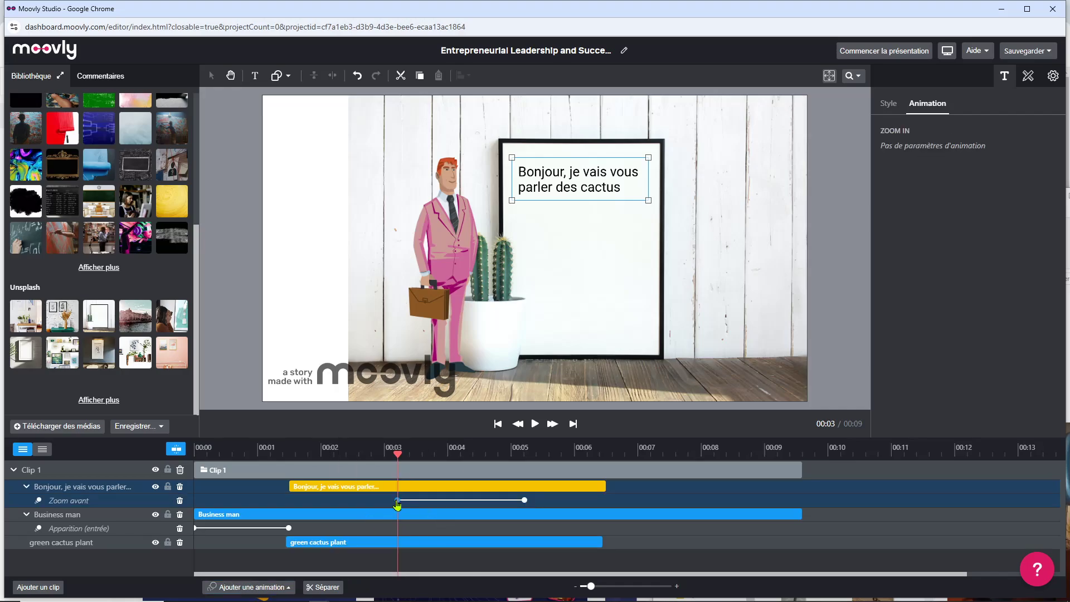
{"action": "left_click_drag", "start_coordinate": [397, 504], "coordinate": [288, 506]}
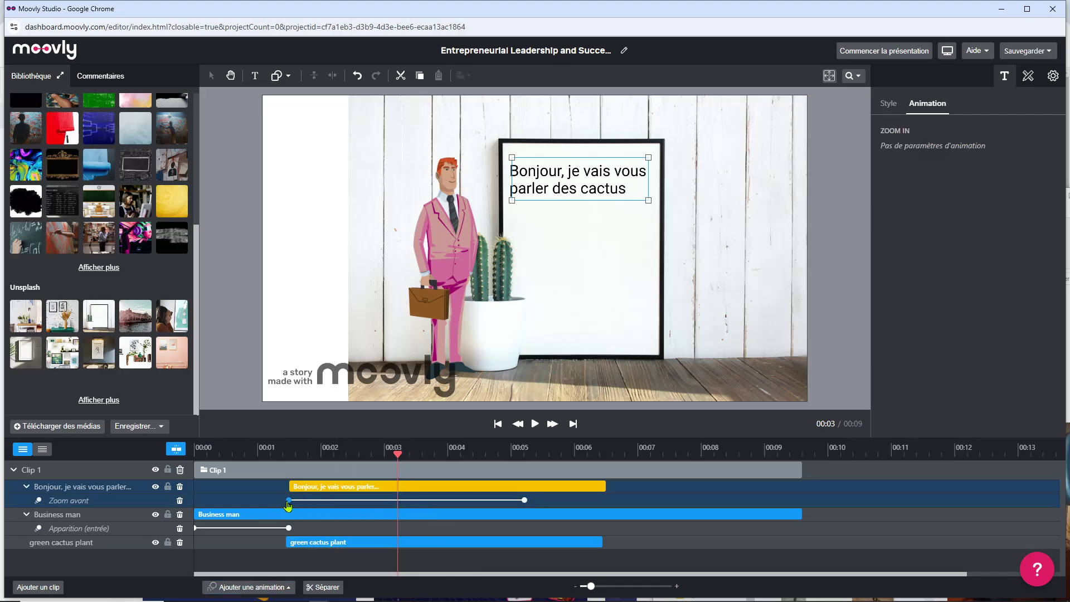
{"action": "left_click", "coordinate": [288, 505]}
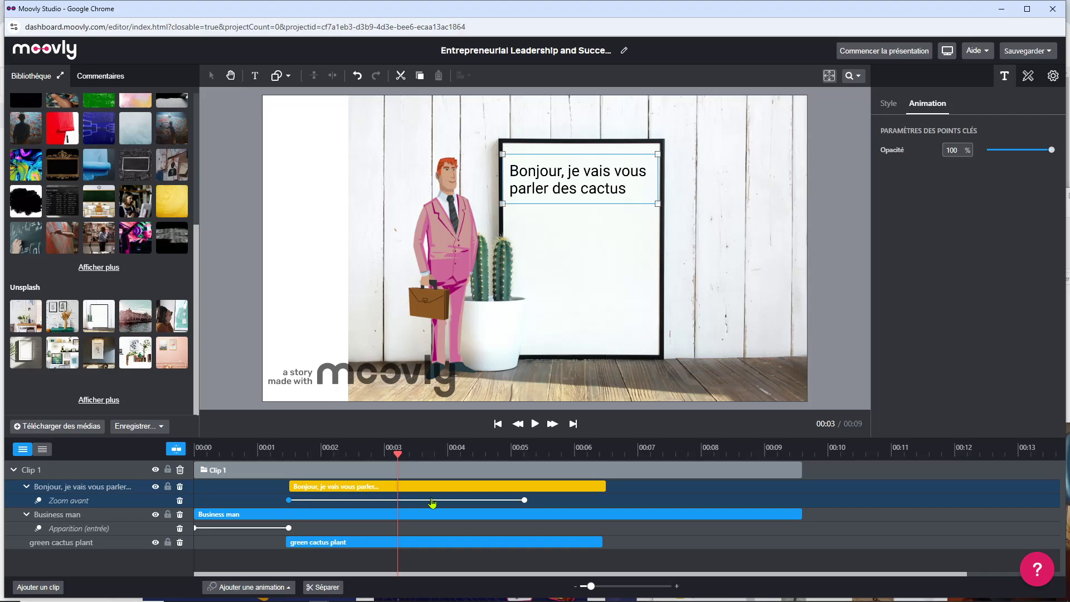
{"action": "left_click_drag", "start_coordinate": [518, 506], "coordinate": [398, 506]}
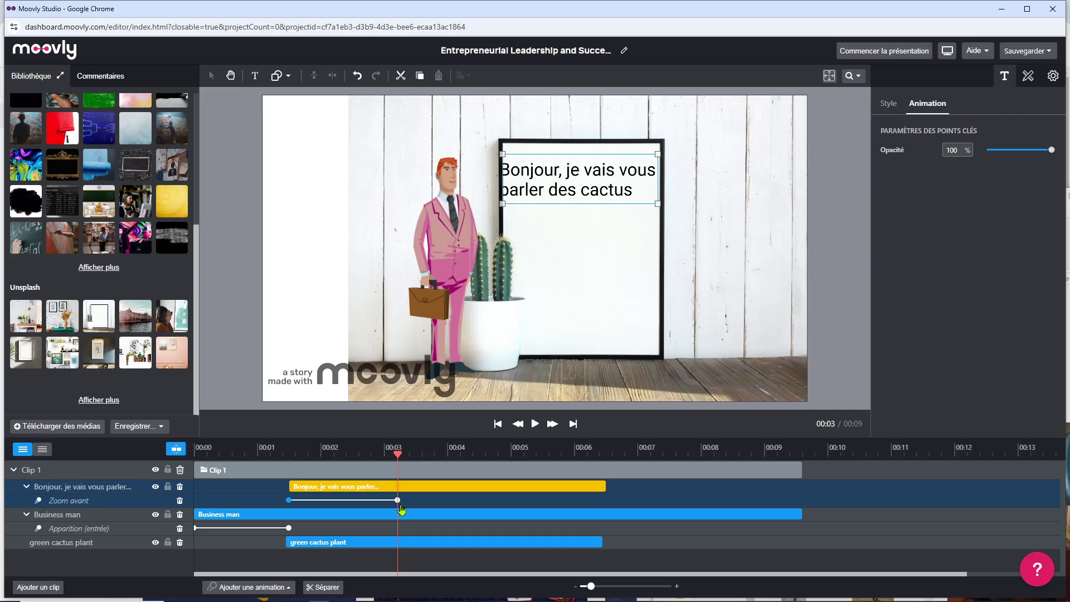
Shrink the text to a tiny size at the zoom animation's start, about 1.5 seconds, and preview the animation.
{"action": "left_click", "coordinate": [294, 500]}
{"action": "left_click_drag", "start_coordinate": [397, 455], "coordinate": [295, 463]}
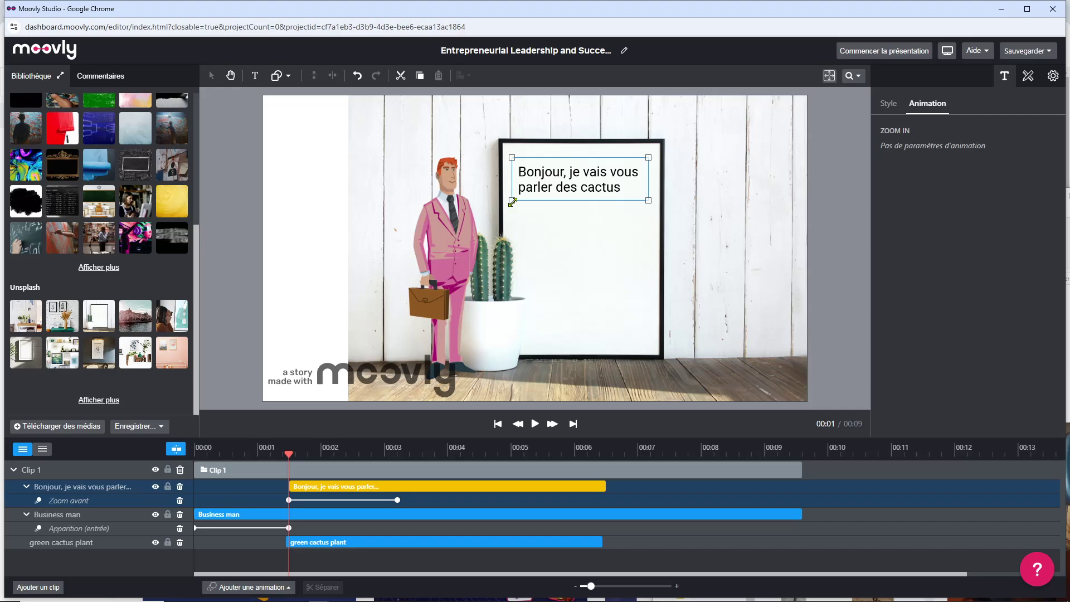
{"action": "left_click_drag", "start_coordinate": [512, 201], "coordinate": [618, 167]}
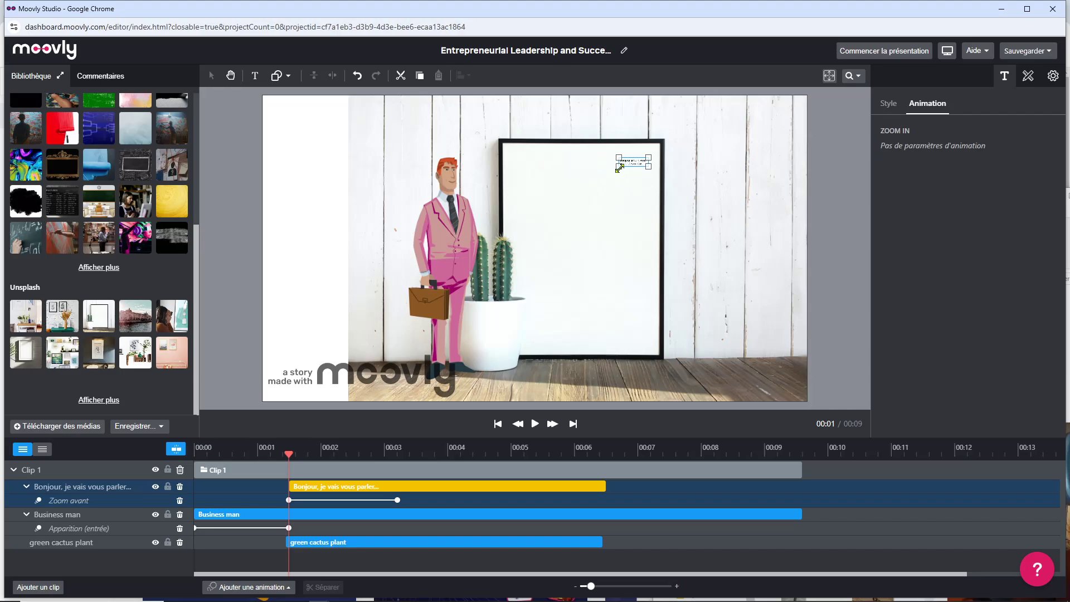
{"action": "left_click", "coordinate": [534, 425]}
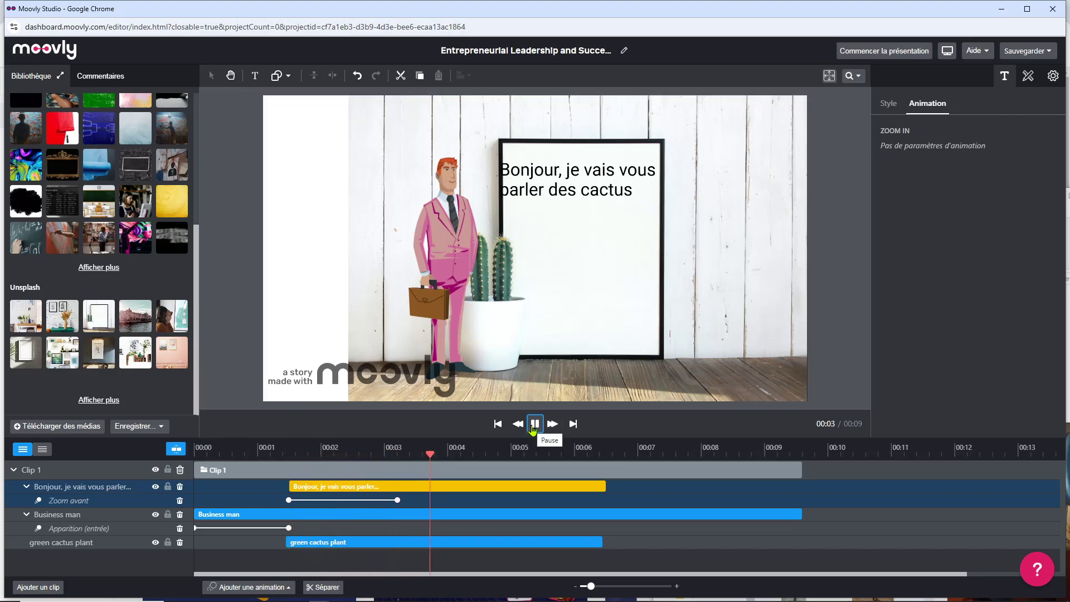
{"action": "left_click", "coordinate": [535, 424]}
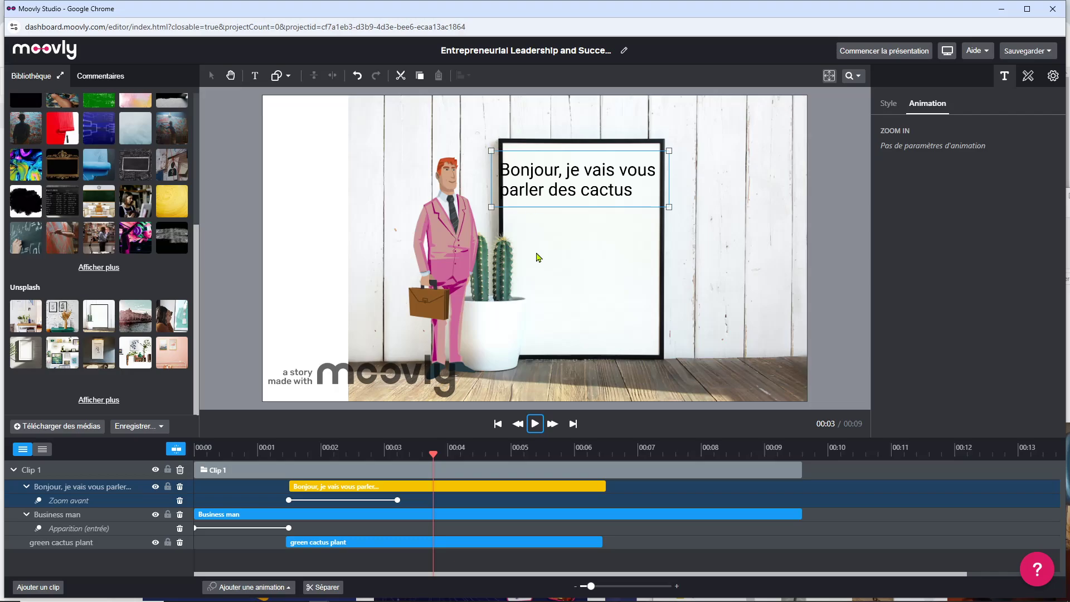
Reduce the text's size after the zoom so it clears the frame's left edge, and replay the video from the start.
{"action": "mouse_move", "coordinate": [493, 151]}
{"action": "left_mouse_down"}
{"action": "mouse_move", "coordinate": [510, 160]}
{"action": "mouse_move", "coordinate": [509, 150]}
{"action": "left_mouse_up"}
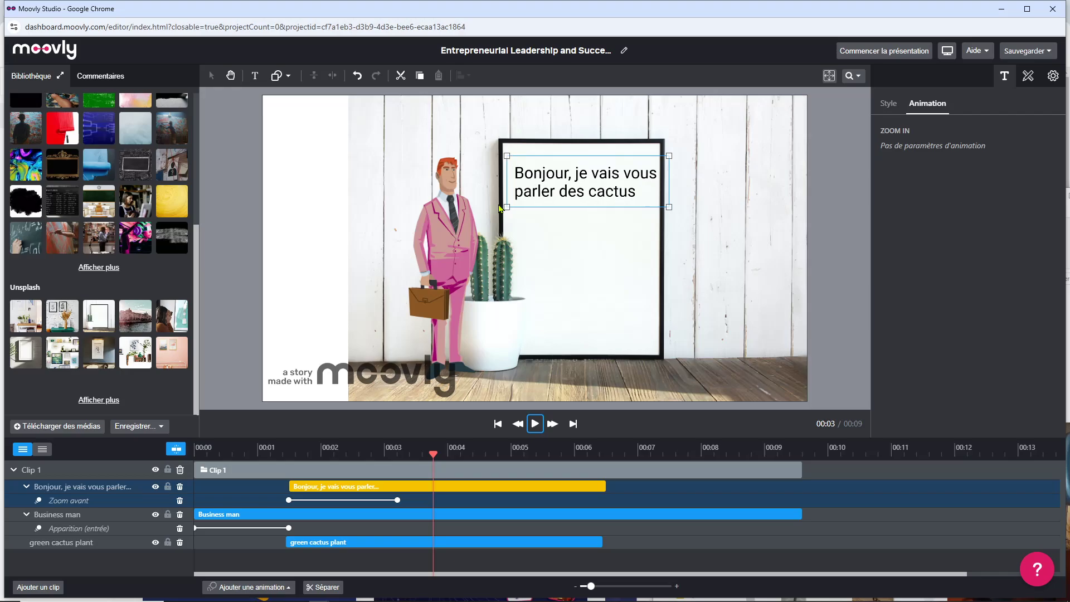
{"action": "left_click", "coordinate": [498, 423]}
{"action": "left_click", "coordinate": [535, 424]}
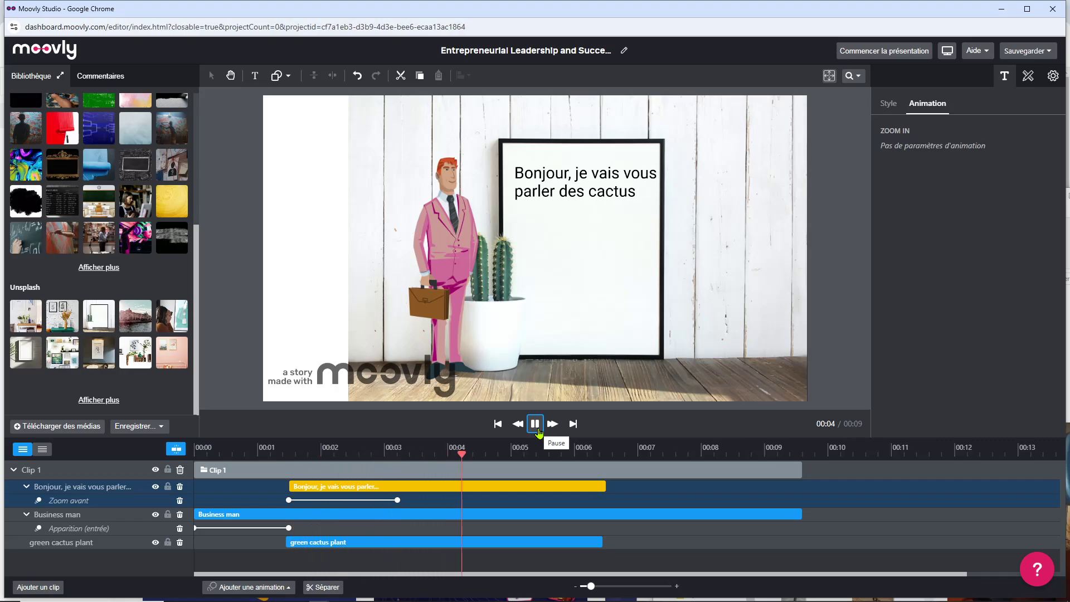
{"action": "left_click", "coordinate": [537, 426]}
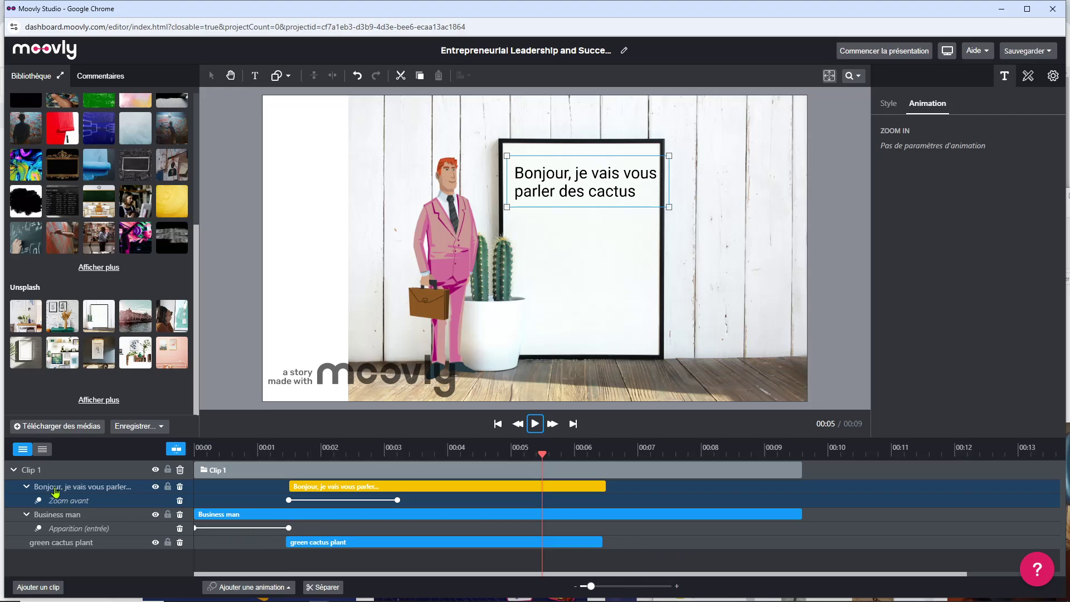
Add a second clip starting at about 5.5 seconds and collapse both clips in the timeline.
{"action": "left_click", "coordinate": [39, 587]}
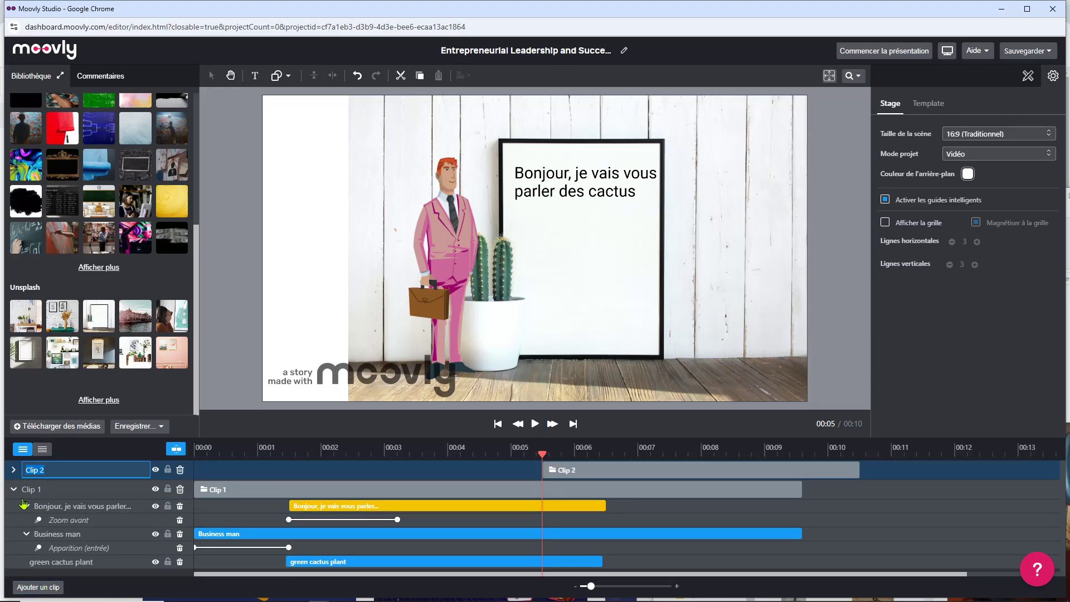
{"action": "left_click", "coordinate": [45, 451]}
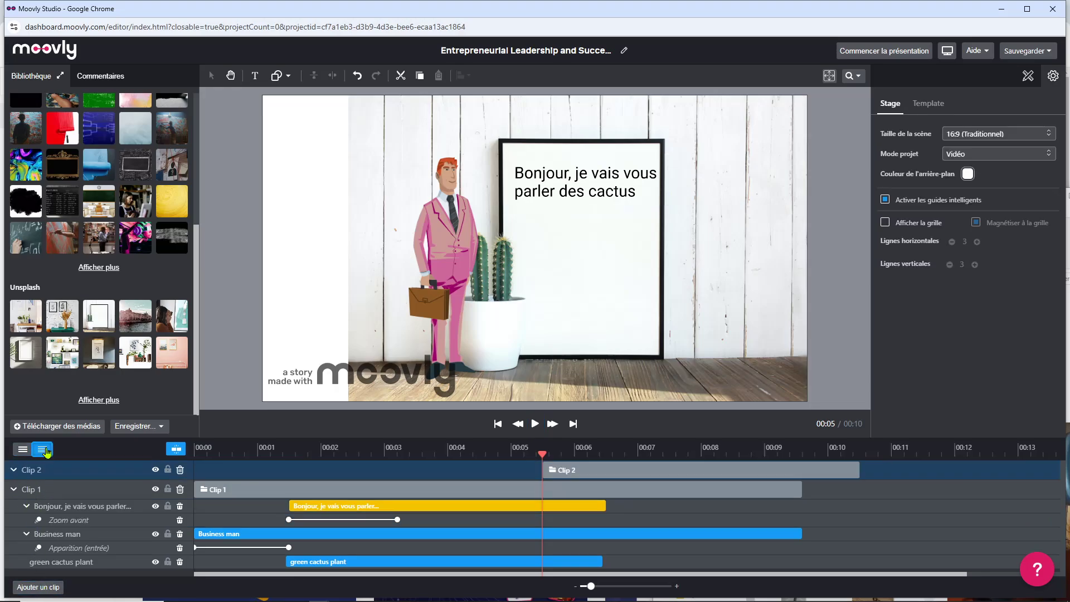
{"action": "left_click", "coordinate": [22, 450]}
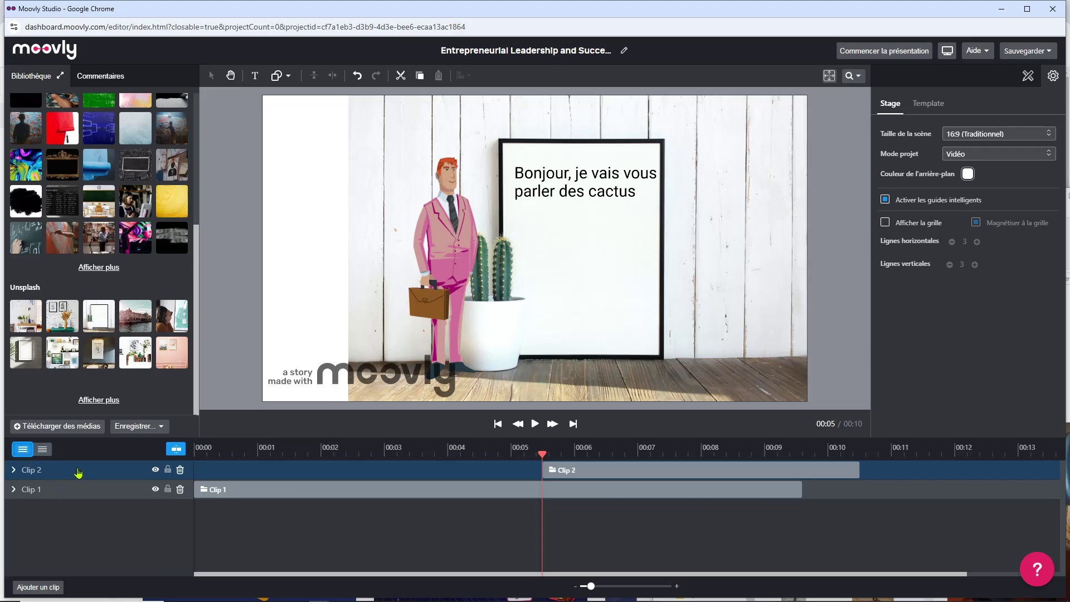